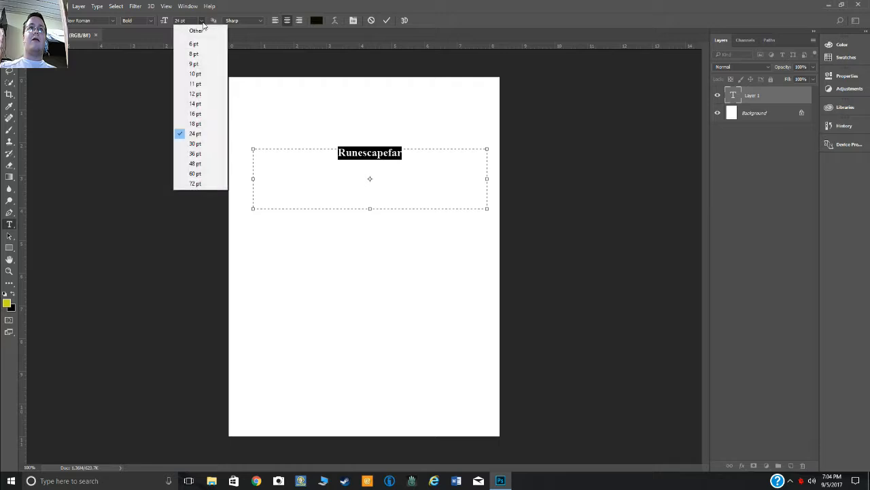
# - Enlarge the Runescapefar text to 87 pt so it spans the text box, and commit it
pyautogui.click(198, 153)
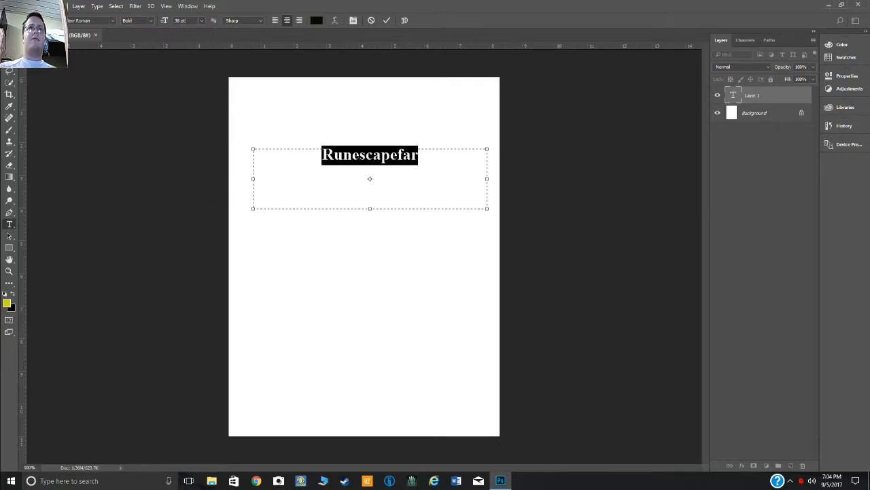
pyautogui.scroll(-5, 181, 21)
pyautogui.scroll(5, 180, 20)
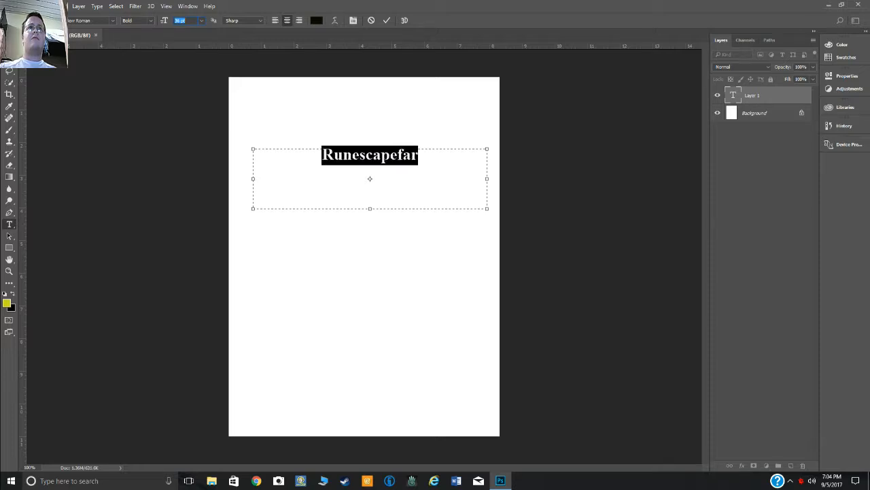
pyautogui.scroll(20, 180, 20)
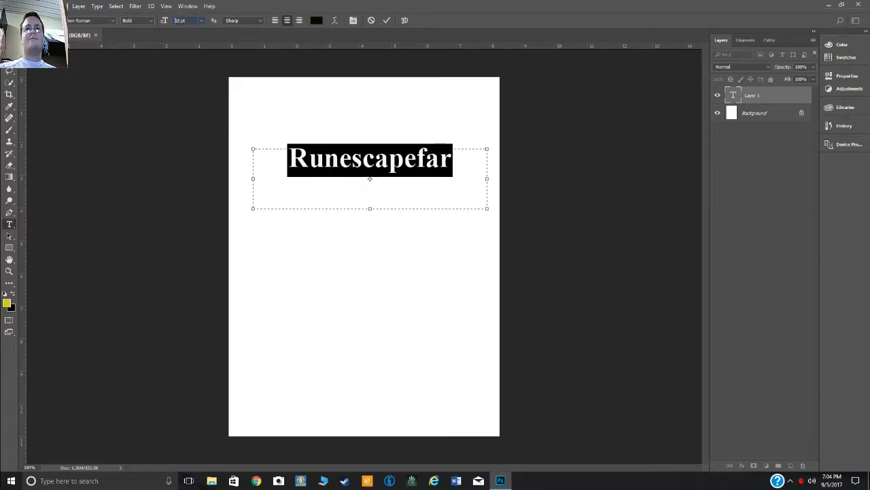
pyautogui.scroll(16, 181, 21)
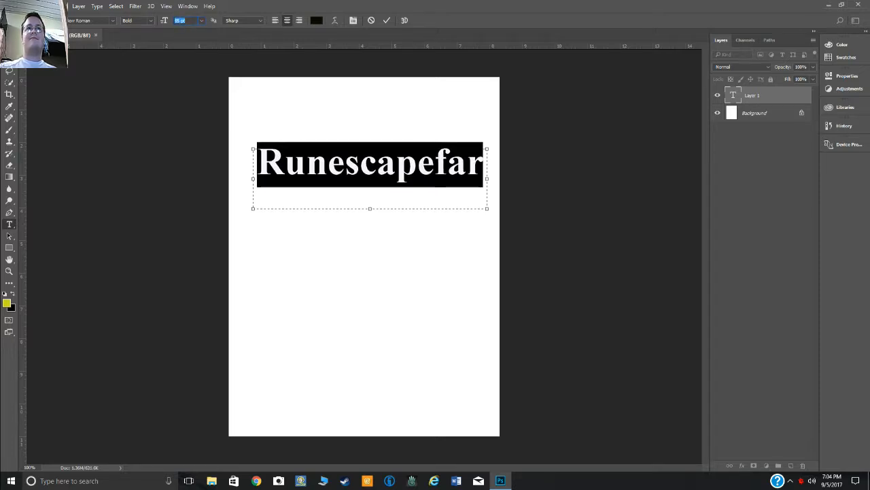
pyautogui.scroll(2, 180, 21)
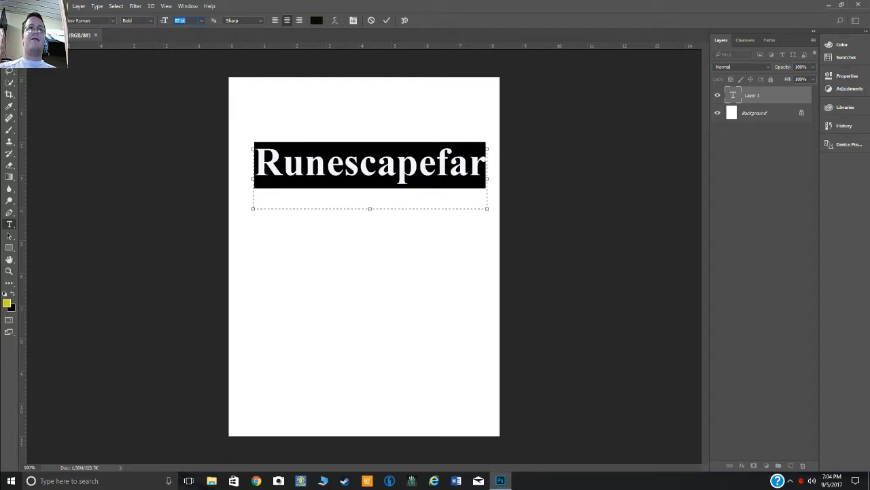
pyautogui.click(9, 47)
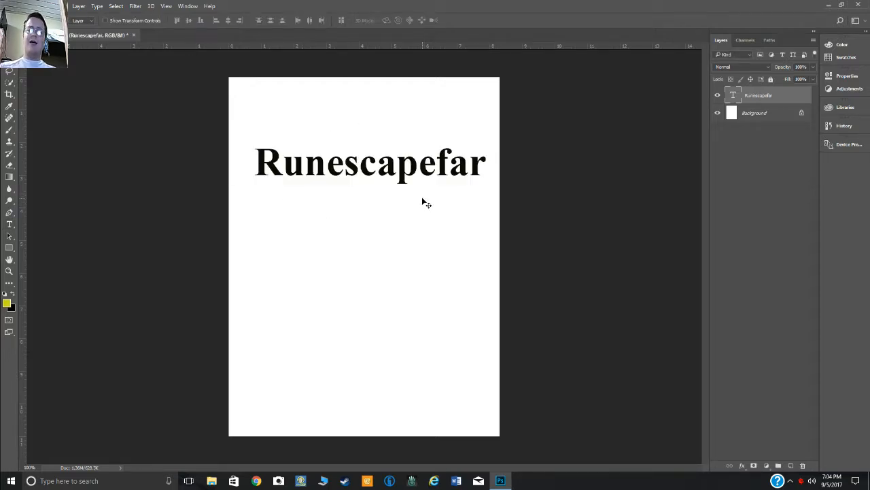
# - Rasterize the Runescapefar text layer and move the lettering so it is centred across the page
pyautogui.rightClick(754, 99)
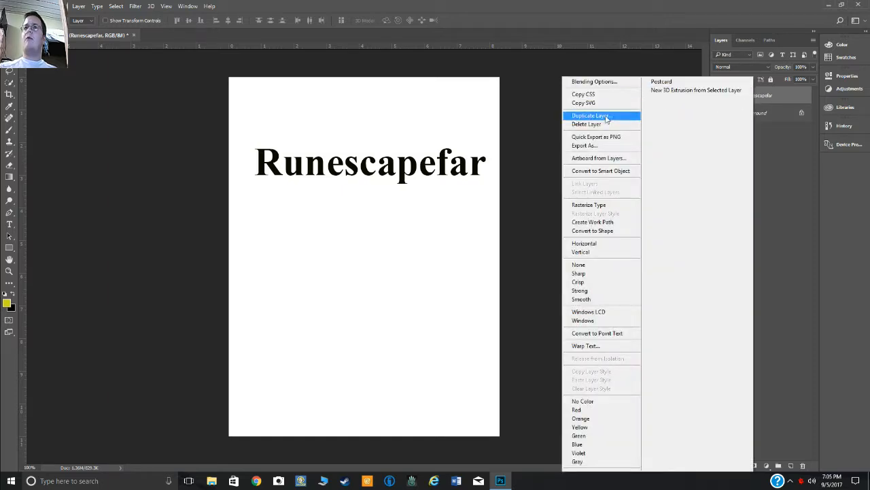
pyautogui.click(598, 206)
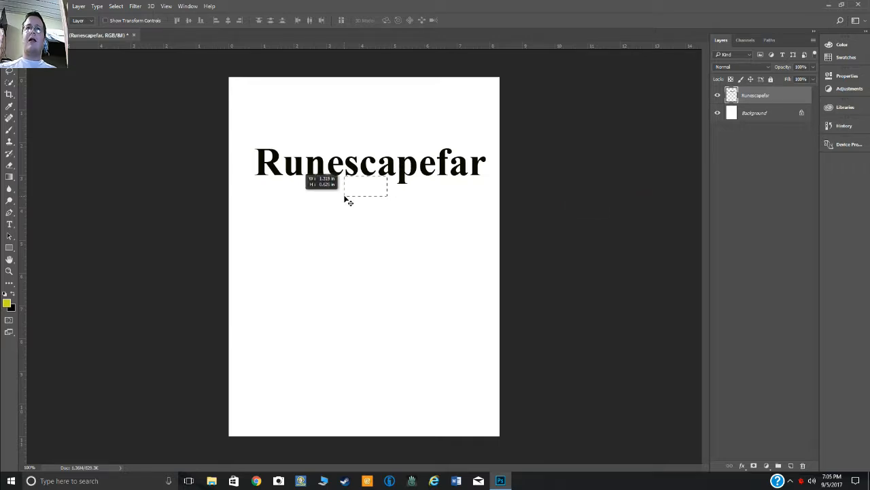
pyautogui.moveTo(346, 168)
pyautogui.mouseDown()
pyautogui.moveTo(318, 168)
pyautogui.moveTo(351, 187)
pyautogui.moveTo(333, 176)
pyautogui.mouseUp()
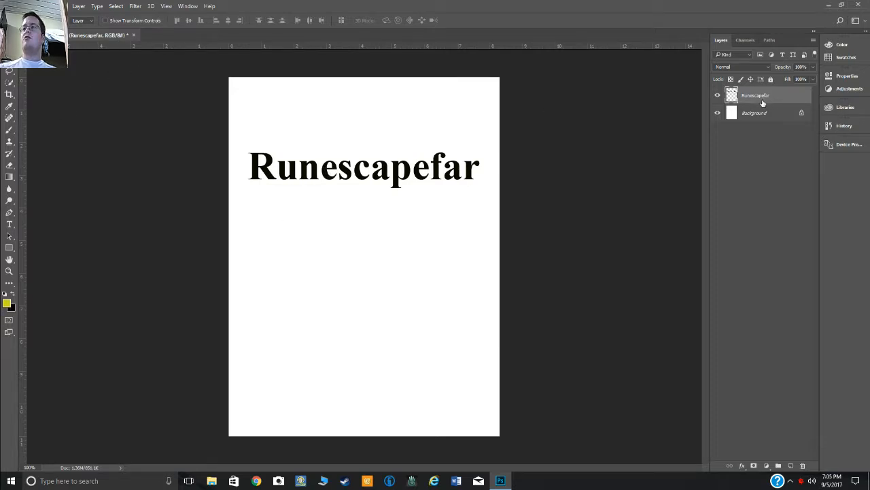
pyautogui.doubleClick(760, 99)
pyautogui.doubleClick(733, 94)
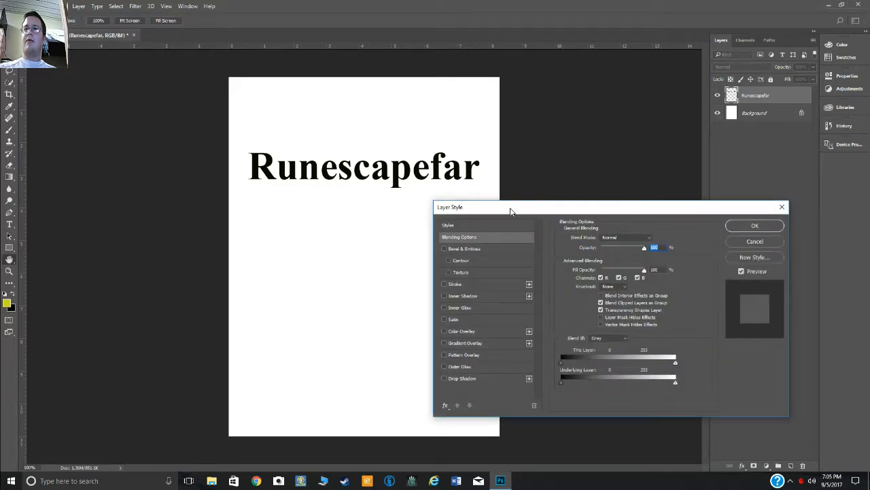
pyautogui.moveTo(511, 211); pyautogui.dragTo(522, 176)
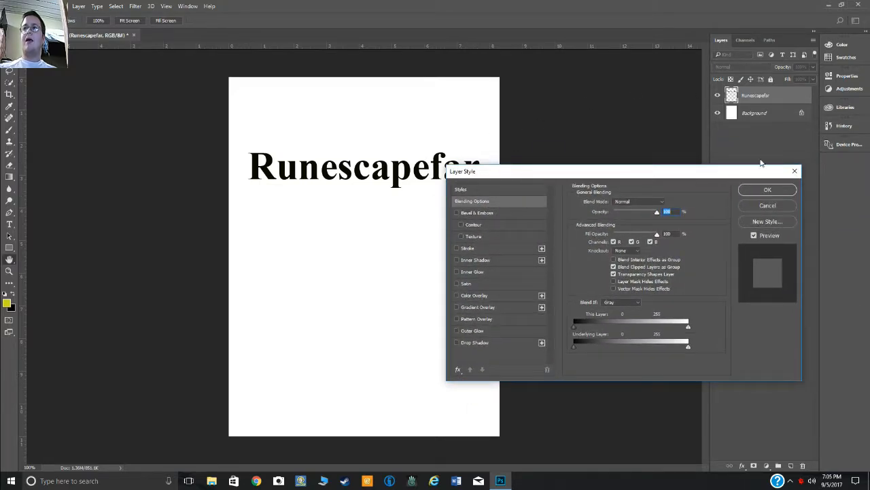
pyautogui.click(794, 171)
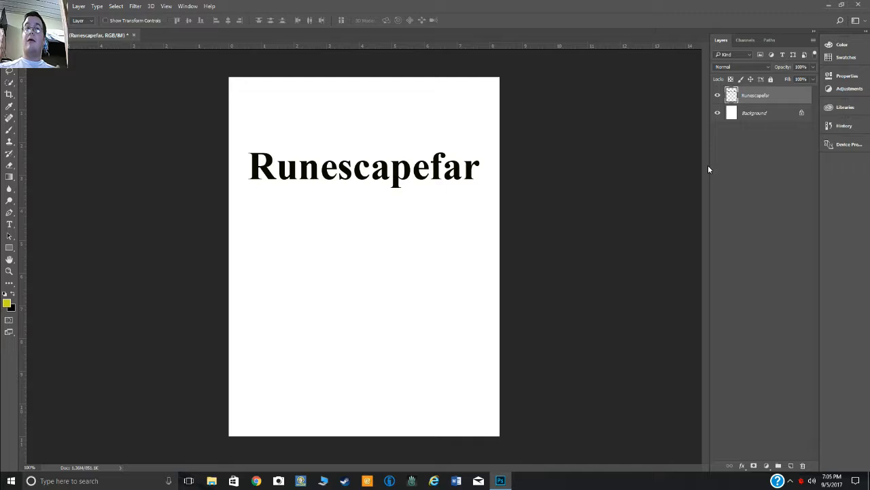
# - Convert the rasterized Runescapefar layer to a smart object
pyautogui.rightClick(756, 102)
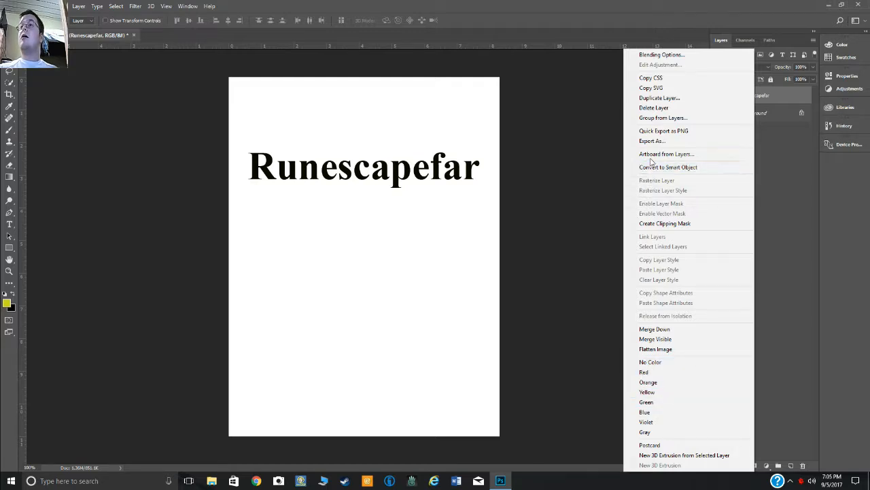
pyautogui.click(80, 8)
pyautogui.click(81, 8)
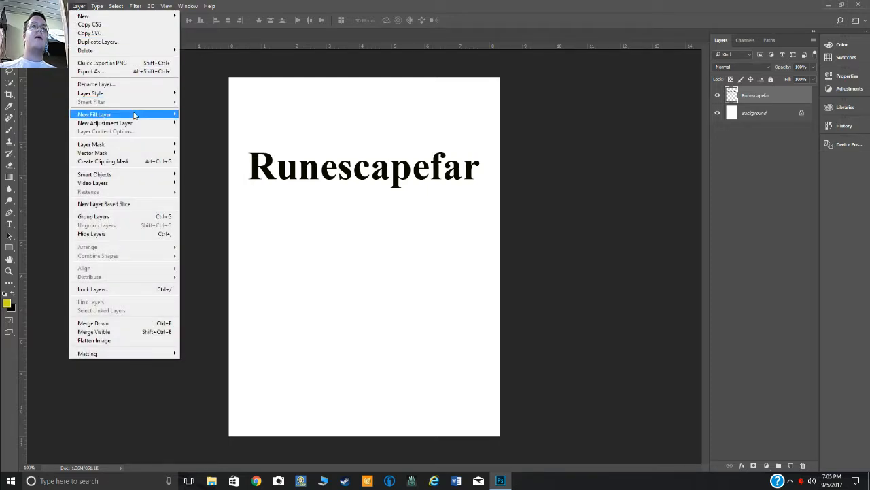
pyautogui.moveTo(134, 116)
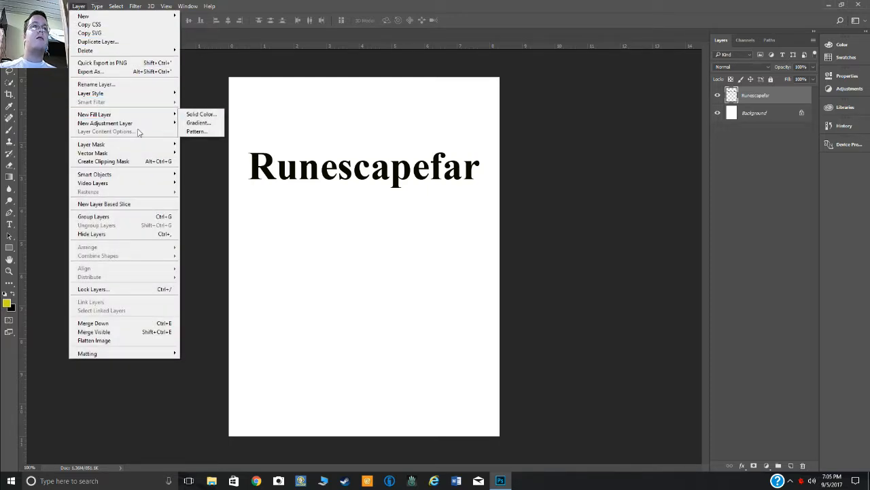
pyautogui.moveTo(148, 173)
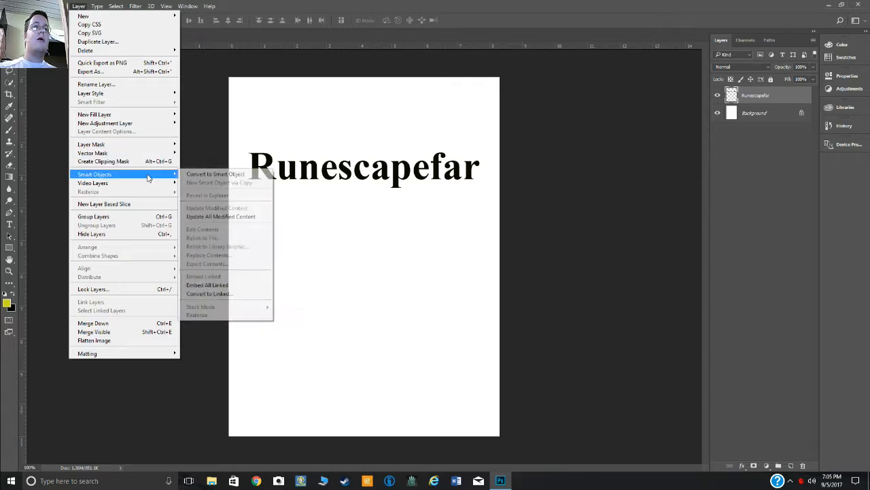
pyautogui.click(204, 171)
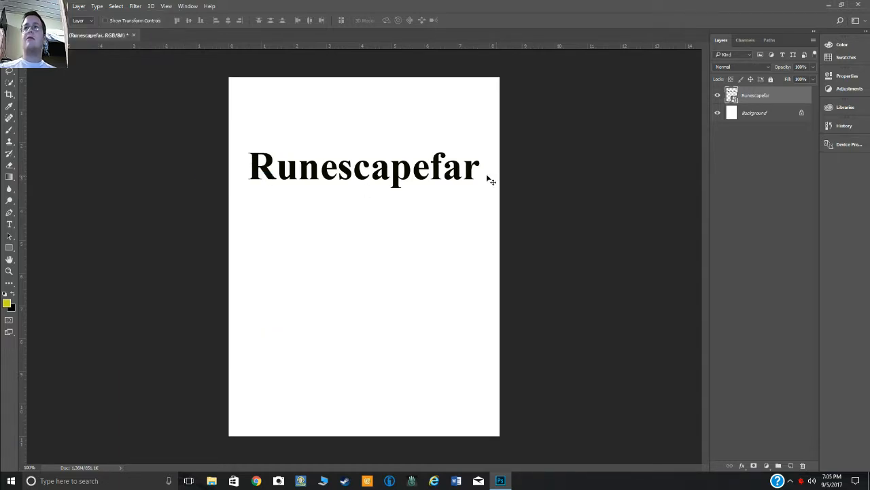
# - Open the Runescapefar smart object's contents for editing and stop the save reminder from showing again
pyautogui.click(379, 174)
pyautogui.click(768, 95)
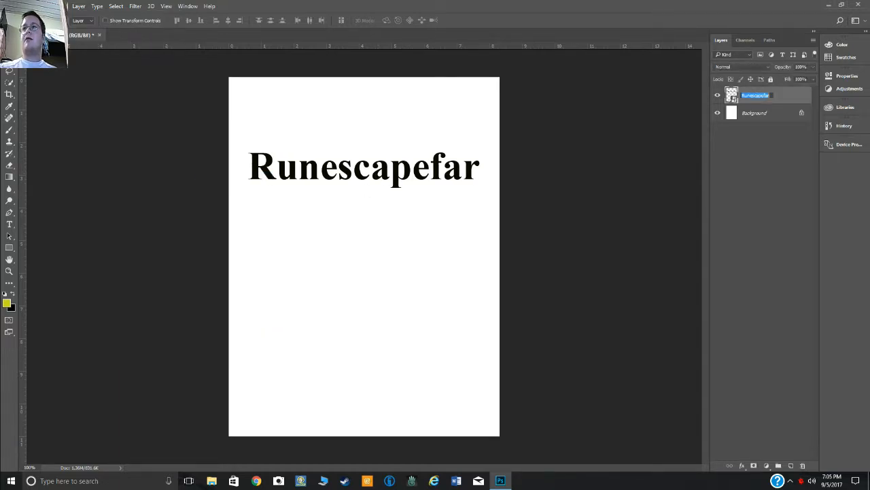
pyautogui.doubleClick(732, 95)
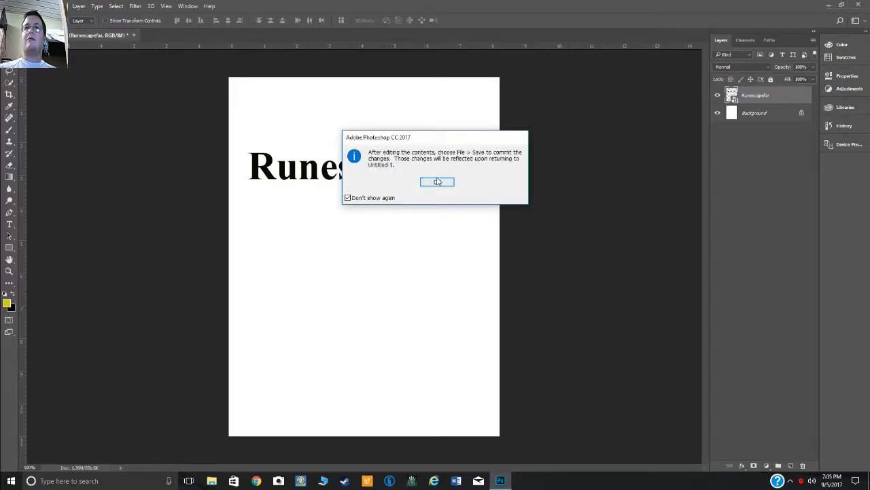
pyautogui.click(437, 181)
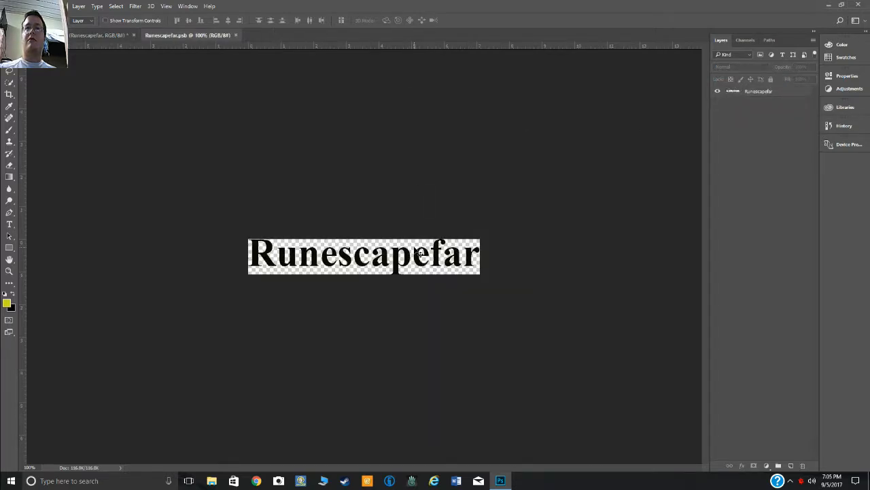
# - Add a Bevel & Emboss effect to the Runescapefar layer inside the smart object and set its depth to 1000%
pyautogui.doubleClick(733, 92)
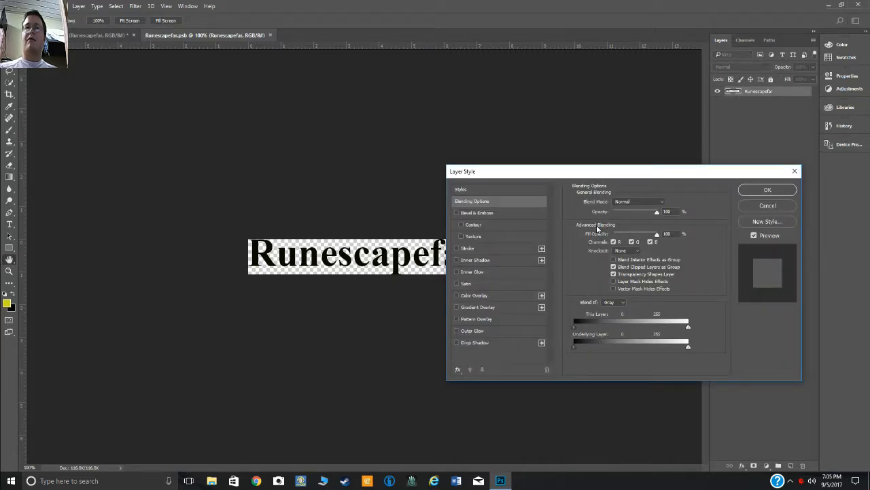
pyautogui.moveTo(605, 176); pyautogui.dragTo(666, 170)
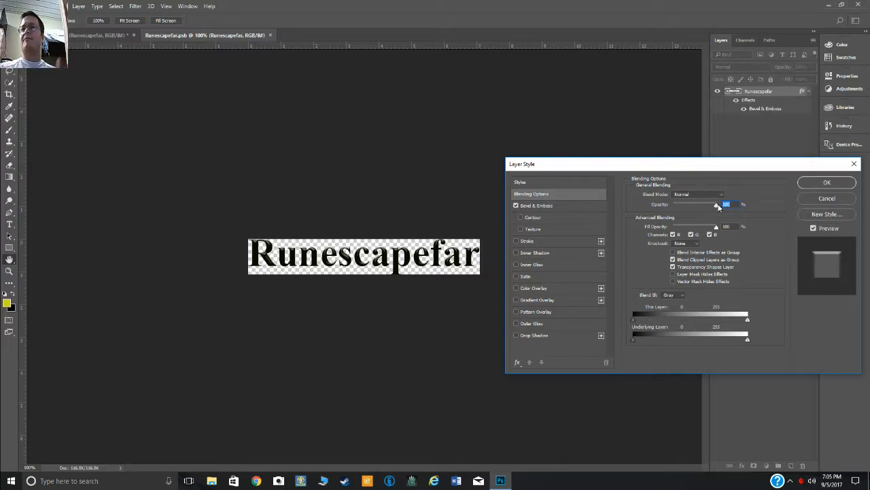
pyautogui.moveTo(715, 207); pyautogui.dragTo(734, 233)
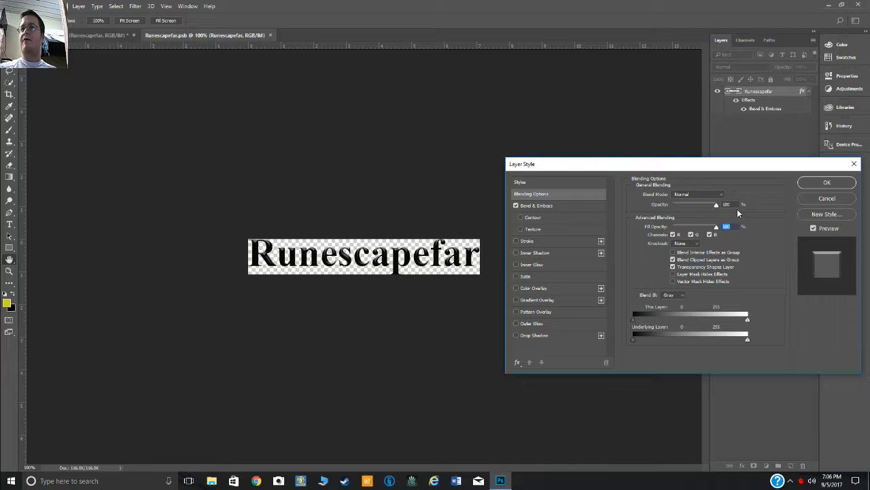
pyautogui.click(575, 205)
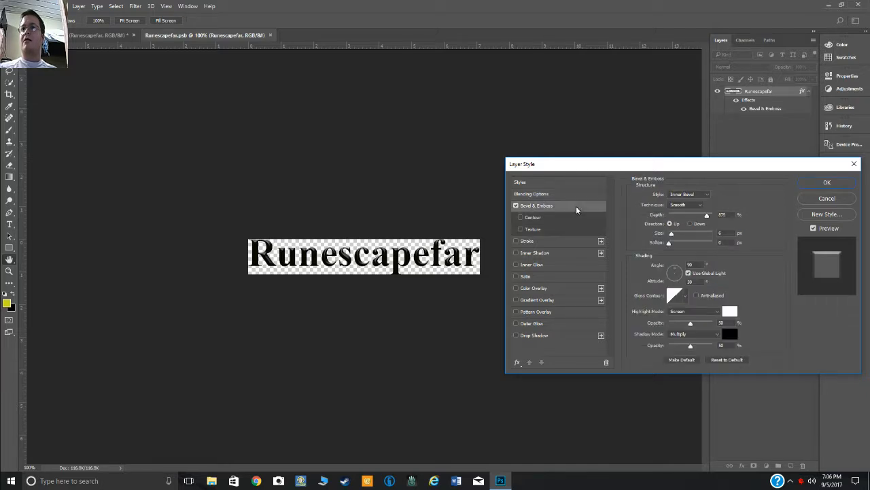
pyautogui.moveTo(707, 219); pyautogui.dragTo(725, 225)
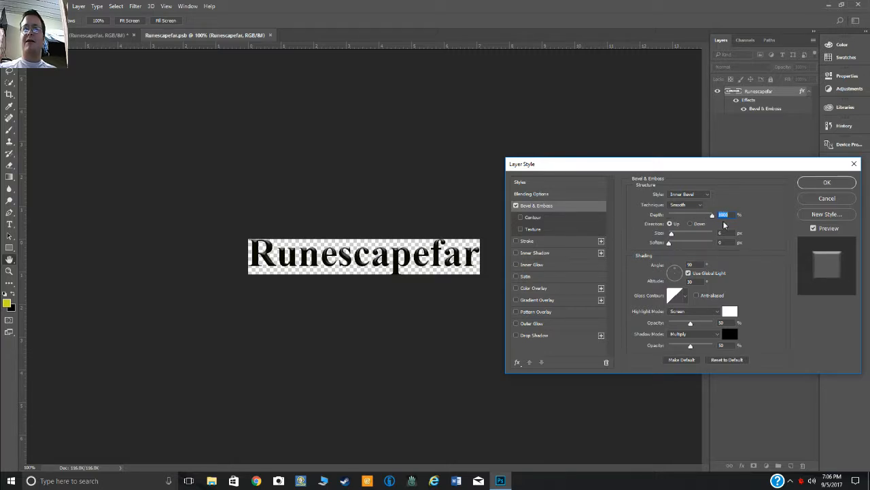
# - Try different bevel sizes on the lettering and settle on a size of 7 px
pyautogui.moveTo(672, 233); pyautogui.dragTo(675, 237)
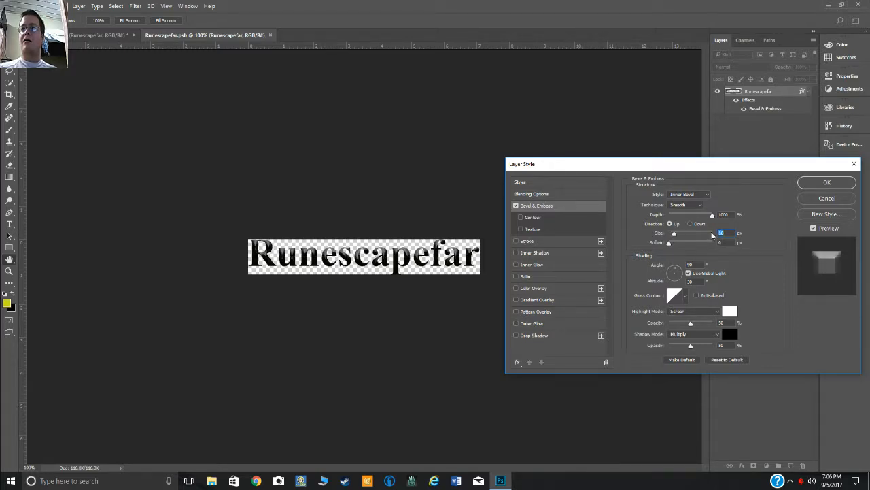
pyautogui.press('Down')
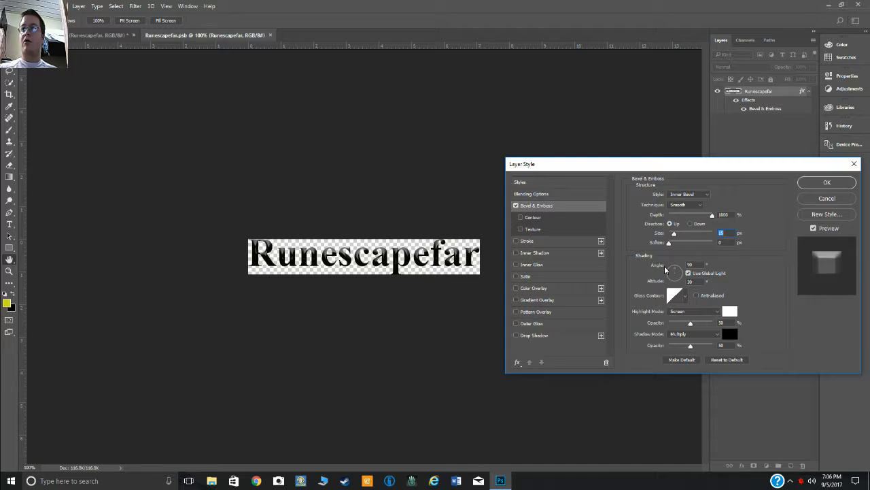
pyautogui.press('Down')
pyautogui.press('Down')
pyautogui.press('Down')
pyautogui.press('Down')
pyautogui.press('Down')
pyautogui.press('Down')
pyautogui.press('Down')
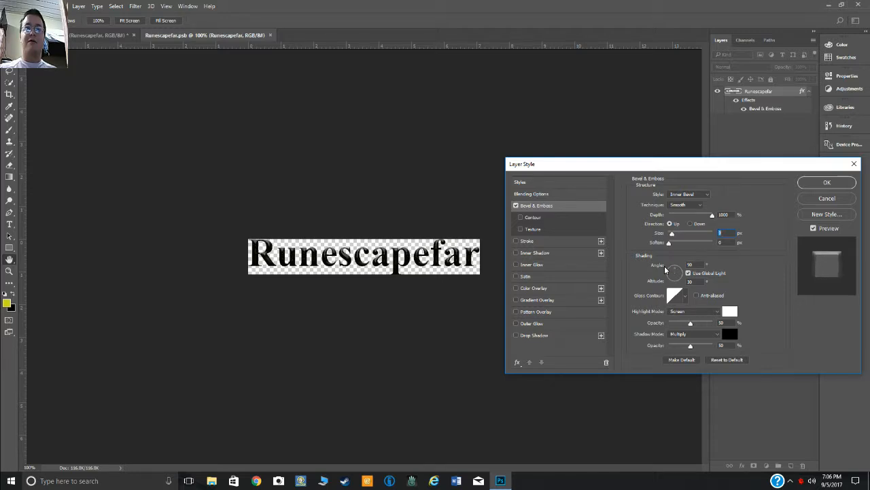
pyautogui.press('Down')
pyautogui.press('Up')
pyautogui.press('Up')
pyautogui.press('Up')
pyautogui.press('Up')
pyautogui.press('Up')
pyautogui.press('Up')
pyautogui.press('Down')
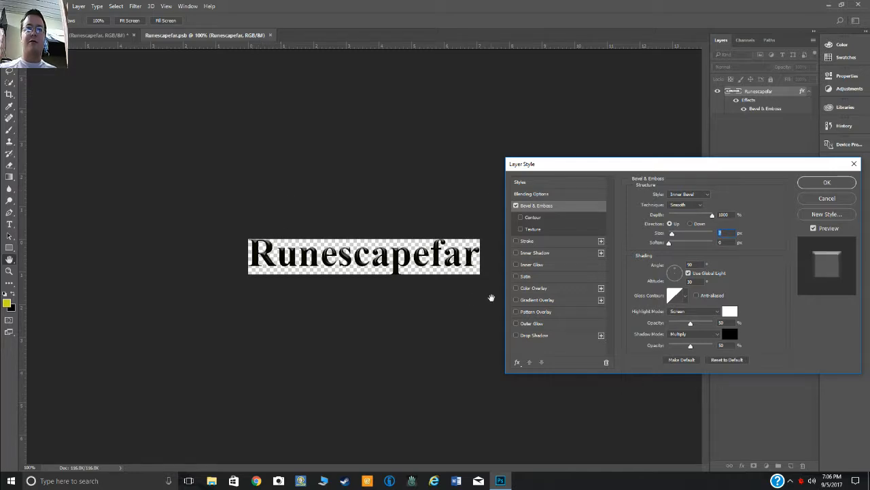
pyautogui.press('Down')
pyautogui.press('Down')
pyautogui.press('Down')
pyautogui.press('Down')
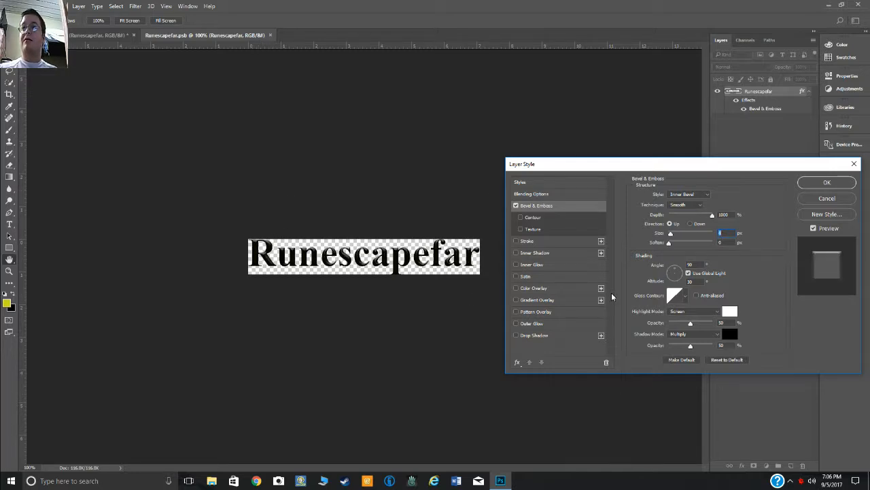
pyautogui.press('Up')
pyautogui.press('Up')
pyautogui.press('Up')
pyautogui.press('Up')
pyautogui.press('Up')
pyautogui.press('Up')
pyautogui.press('Up')
pyautogui.press('Up')
pyautogui.press('Up')
pyautogui.press('Up')
pyautogui.press('Up')
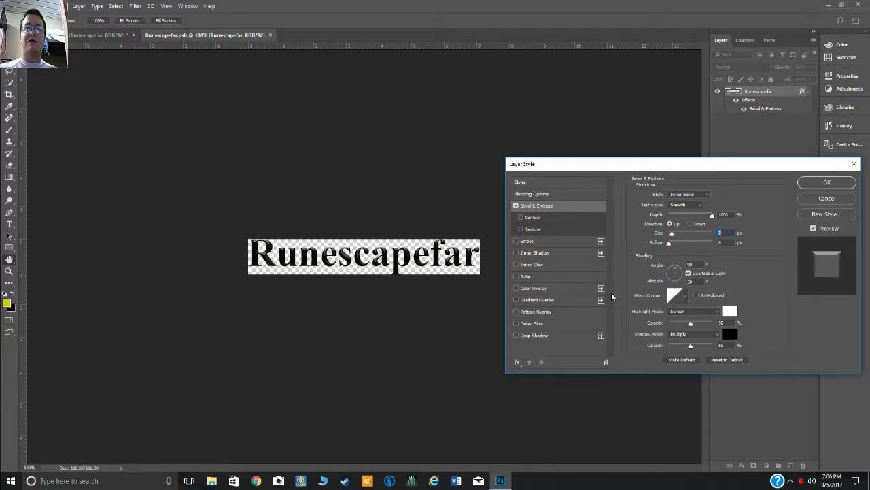
pyautogui.press('Down')
pyautogui.press('Down')
pyautogui.press('Down')
pyautogui.press('Down')
pyautogui.press('Down')
pyautogui.press('Down')
pyautogui.press('Down')
pyautogui.press('Up')
pyautogui.press('Up')
pyautogui.press('Up')
pyautogui.press('Up')
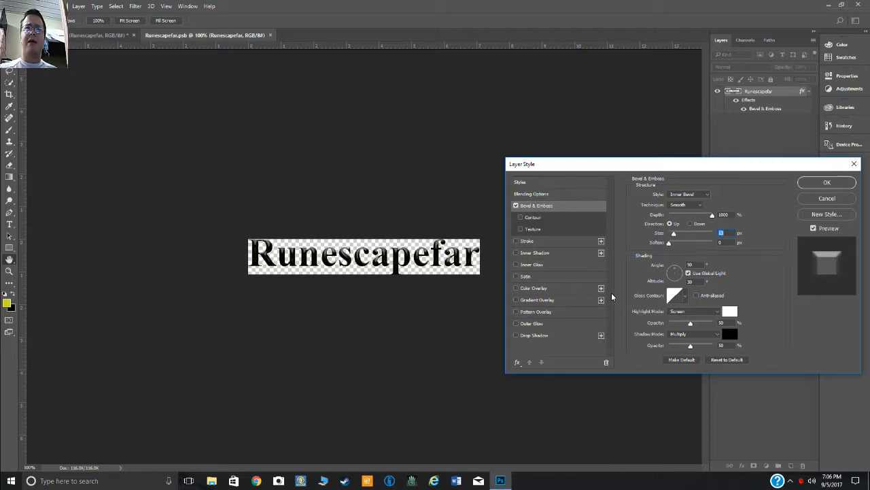
pyautogui.press('Down')
pyautogui.press('Down')
pyautogui.press('Down')
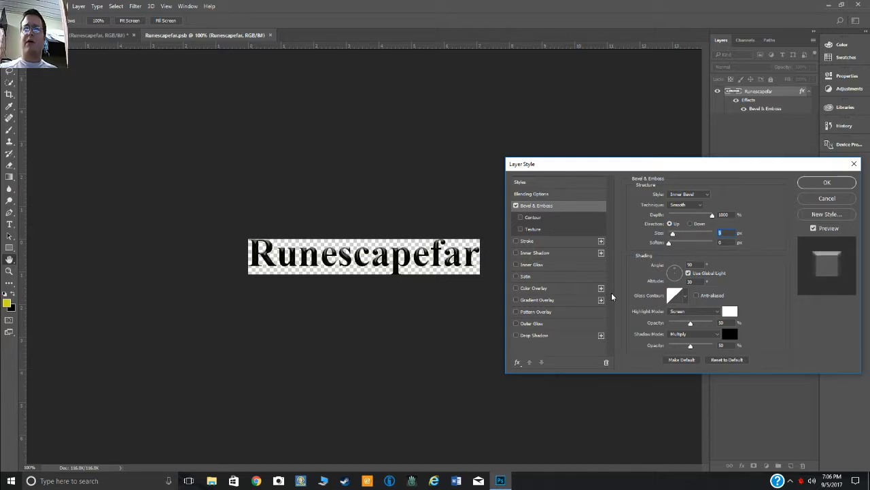
pyautogui.press('Down')
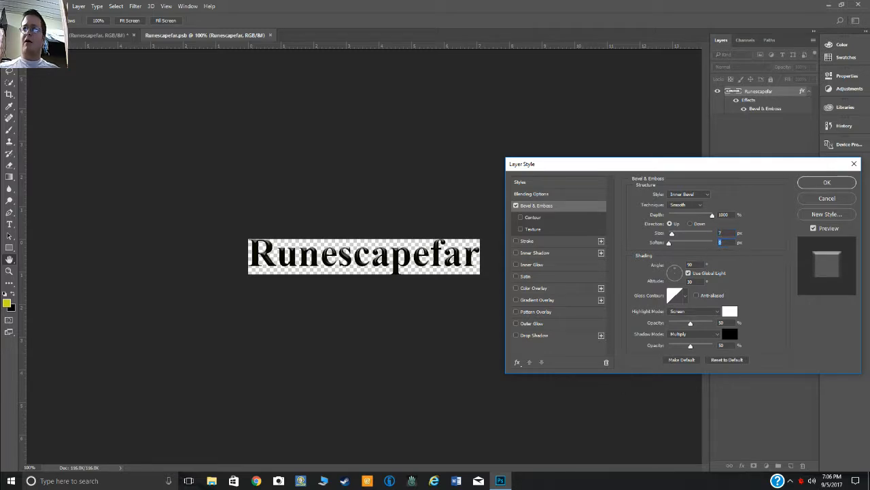
# - Try raising the bevel's Soften value
pyautogui.press('Up')
pyautogui.press('Up')
pyautogui.press('Up')
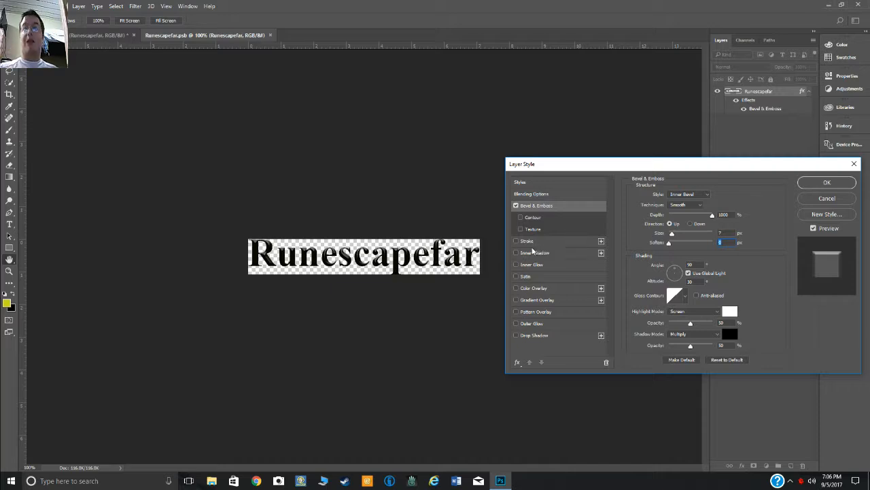
# - Add a stroke to the Runescapefar lettering inside the smart object and set its color to red ec1f1f
pyautogui.click(544, 242)
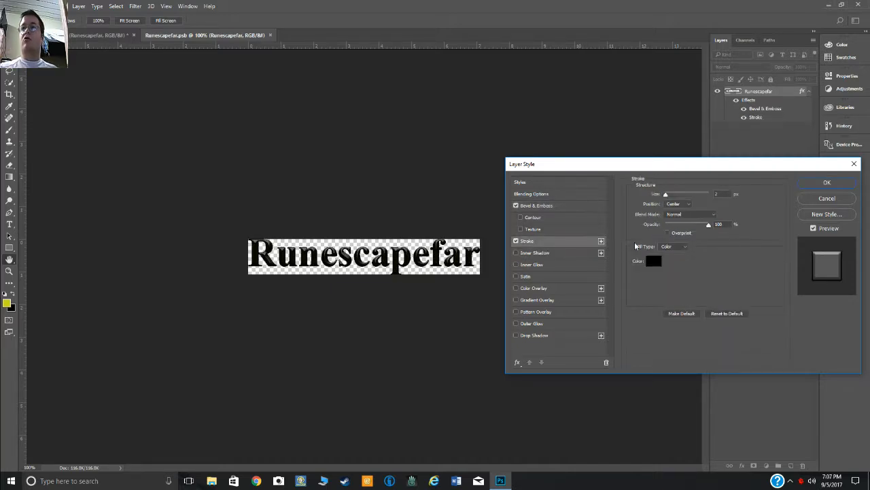
pyautogui.click(654, 260)
pyautogui.click(419, 134)
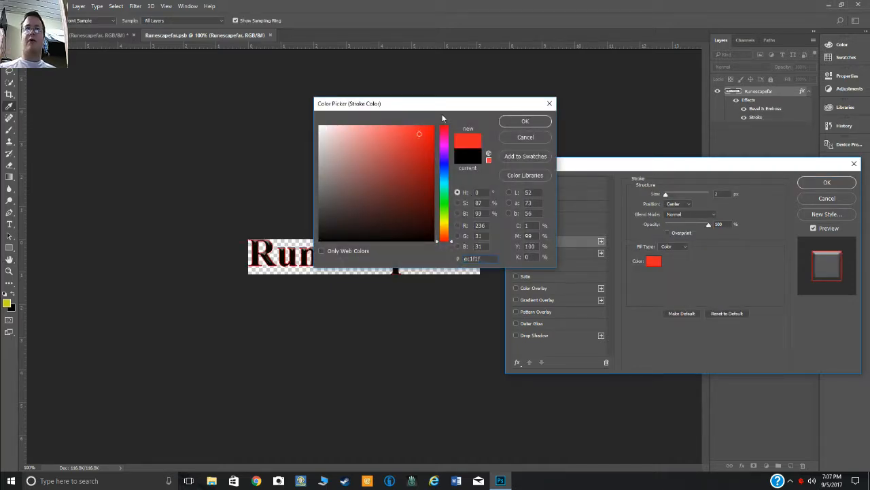
pyautogui.moveTo(485, 112); pyautogui.dragTo(178, 145)
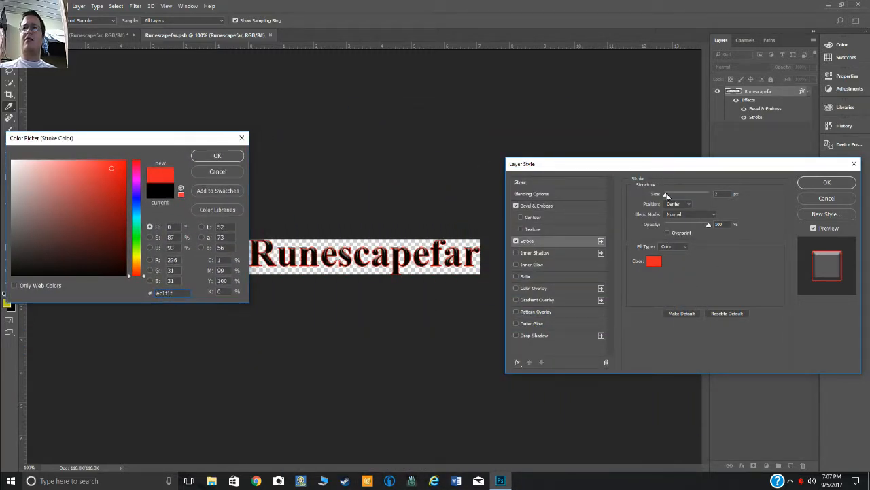
pyautogui.click(667, 195)
pyautogui.click(217, 155)
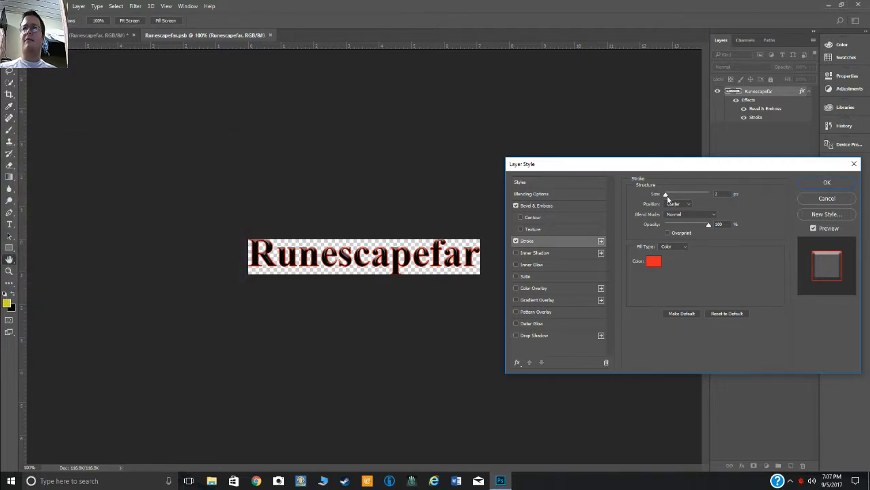
# - Try a thicker size for the red stroke and bring it back to a thin outline
pyautogui.moveTo(667, 195)
pyautogui.mouseDown()
pyautogui.moveTo(682, 196)
pyautogui.moveTo(668, 197)
pyautogui.mouseUp()
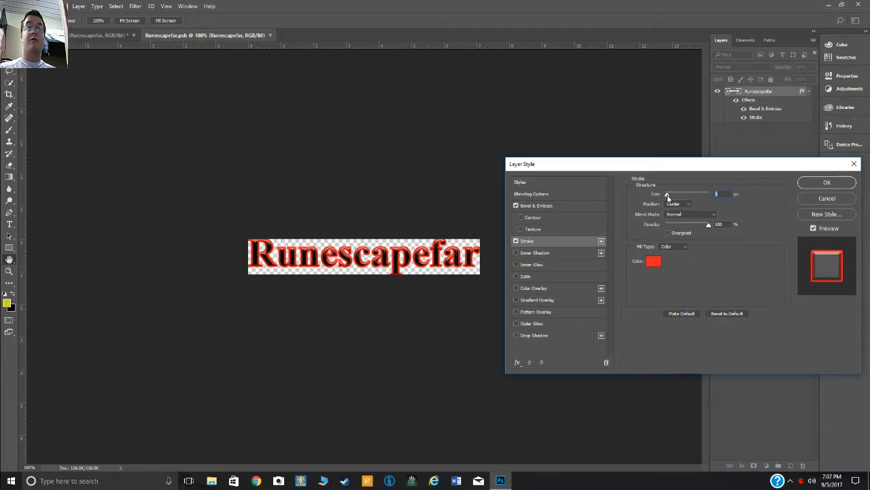
pyautogui.press('Down')
pyautogui.press('Down')
pyautogui.press('Down')
pyautogui.press('Down')
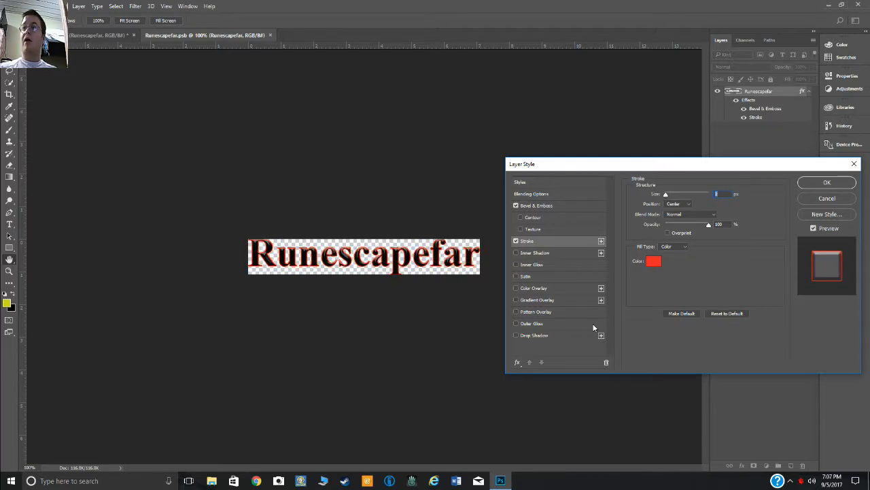
pyautogui.press('Up')
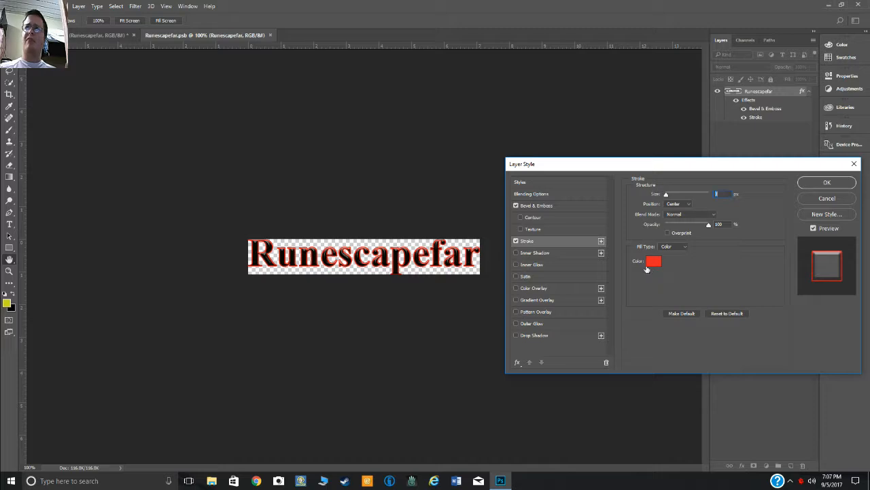
# - Add an inner shadow to the lettering inside the smart object with the olive color 818f08
pyautogui.click(516, 253)
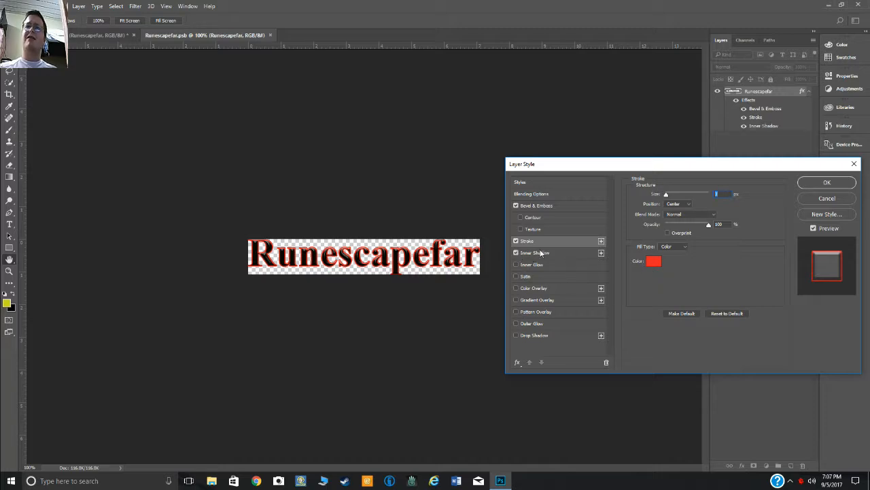
pyautogui.click(541, 253)
pyautogui.click(726, 196)
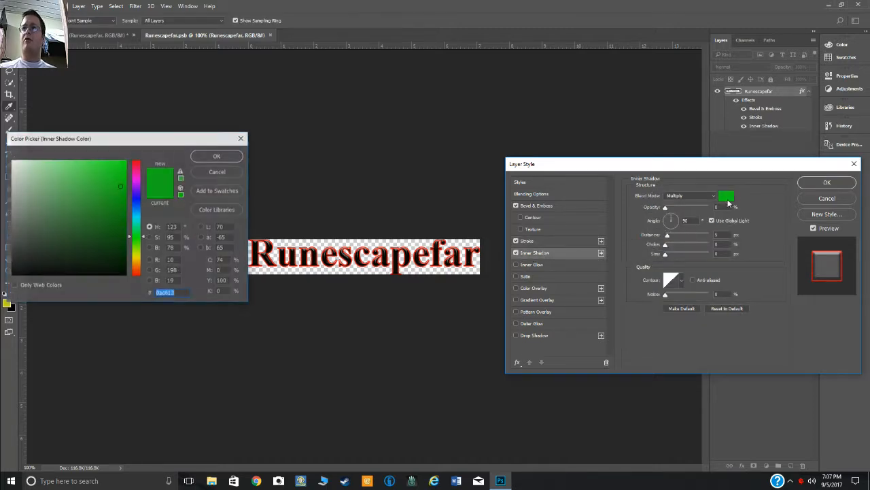
pyautogui.click(139, 256)
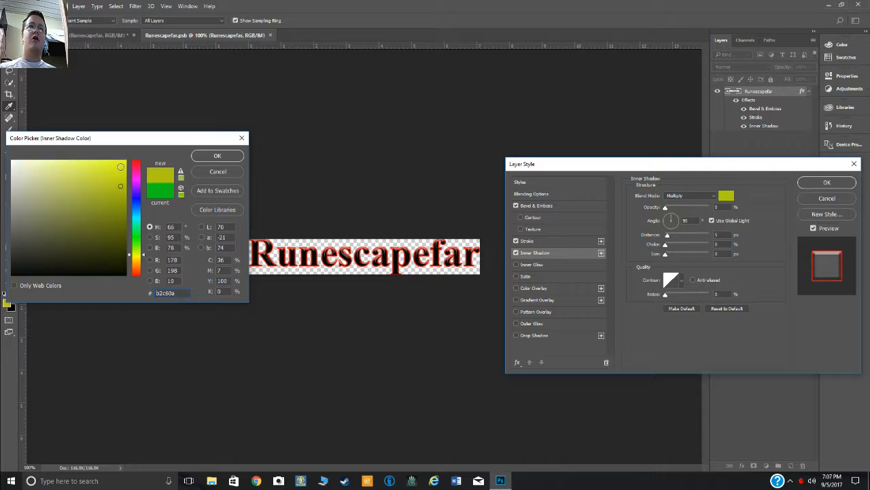
pyautogui.click(119, 210)
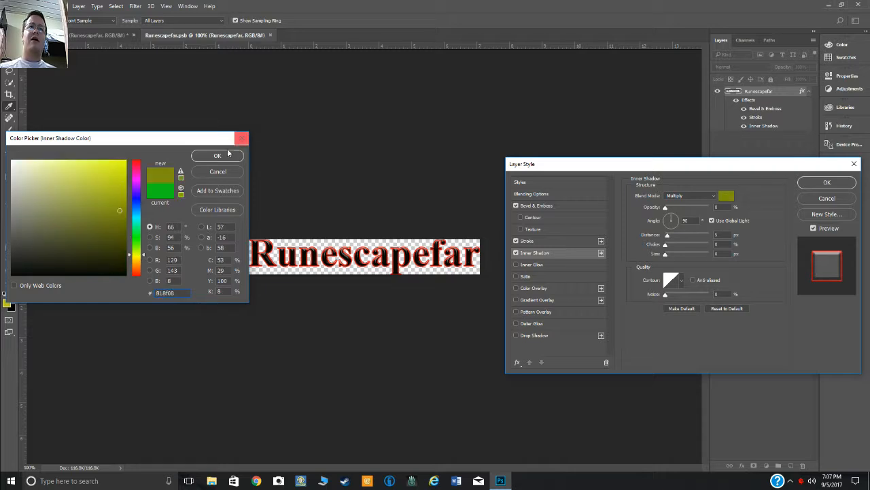
pyautogui.click(220, 155)
# - Set the olive inner shadow's opacity to 100% and try a larger distance before reducing it to 0 px
pyautogui.click(667, 208)
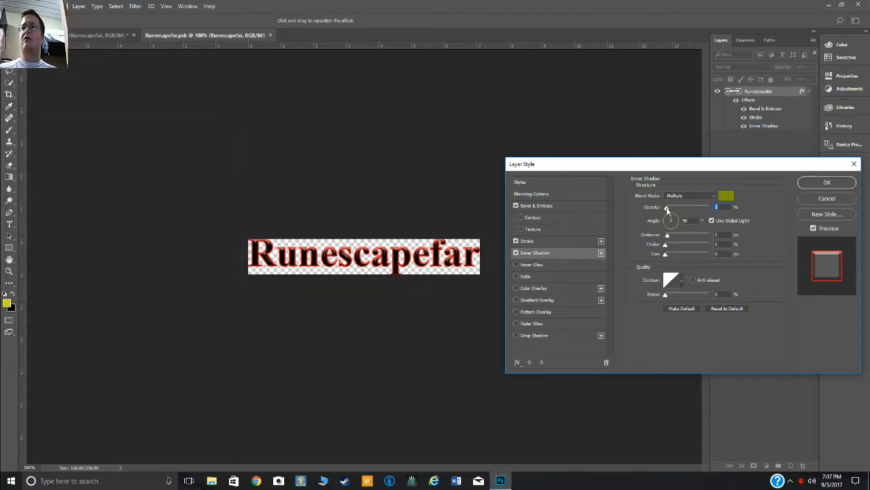
pyautogui.moveTo(698, 212); pyautogui.dragTo(717, 212)
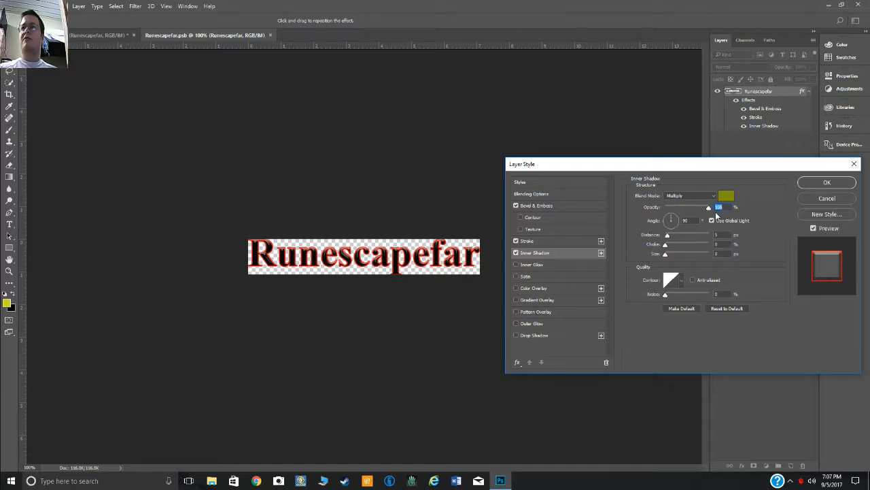
pyautogui.moveTo(670, 234)
pyautogui.mouseDown()
pyautogui.moveTo(689, 240)
pyautogui.moveTo(677, 238)
pyautogui.mouseUp()
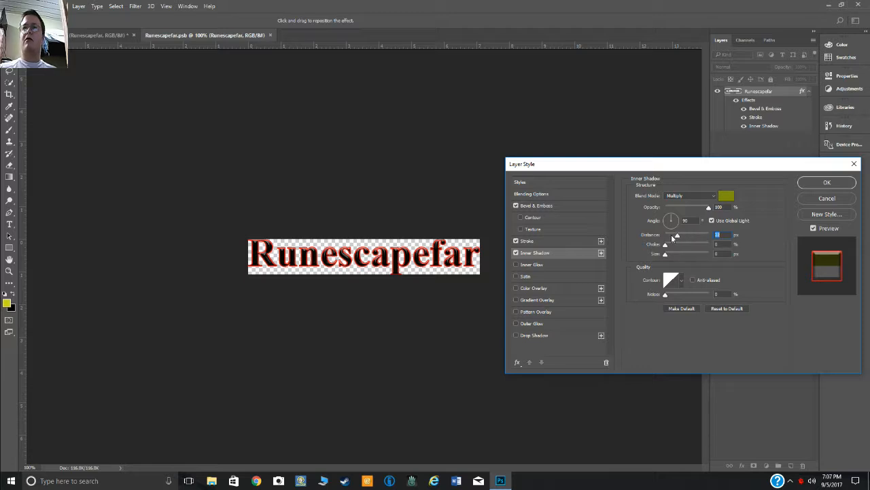
pyautogui.moveTo(676, 238)
pyautogui.mouseDown()
pyautogui.moveTo(661, 239)
pyautogui.moveTo(681, 238)
pyautogui.moveTo(684, 250)
pyautogui.moveTo(648, 251)
pyautogui.moveTo(680, 254)
pyautogui.moveTo(663, 253)
pyautogui.moveTo(661, 241)
pyautogui.mouseUp()
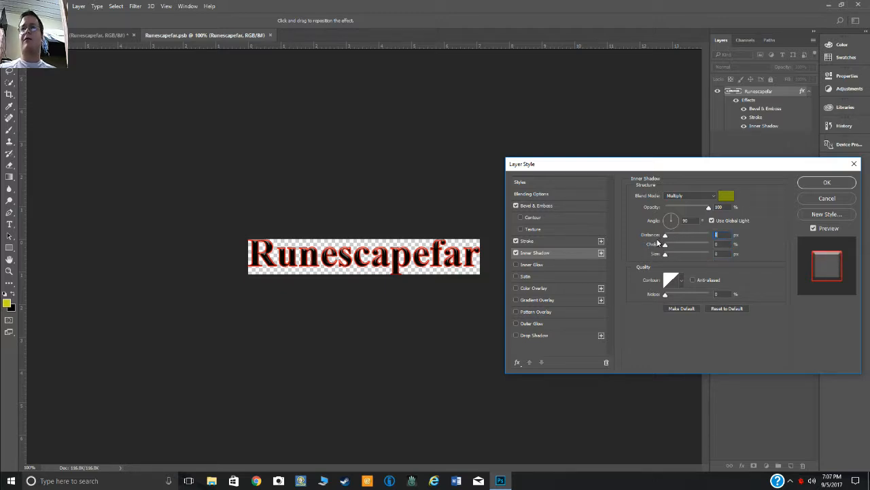
# - Compare the lettering with and without the effects preview and discard the layer style changes
pyautogui.click(812, 228)
pyautogui.click(812, 228)
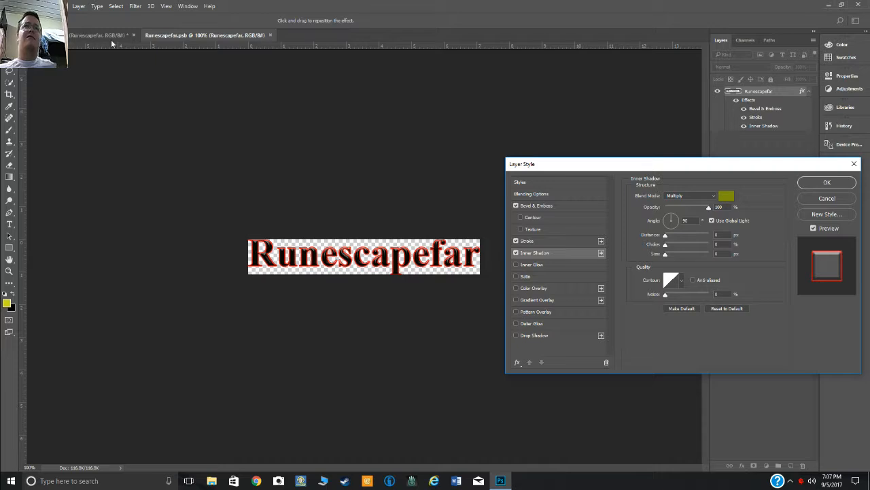
pyautogui.click(855, 166)
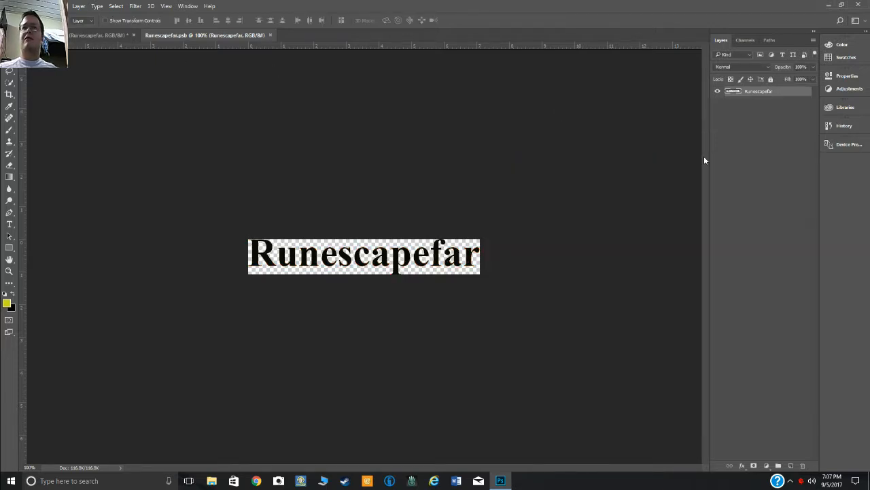
# - Try moving the lettering in the main document, and close the reopened smart object contents
pyautogui.click(91, 33)
pyautogui.moveTo(340, 167); pyautogui.dragTo(349, 218)
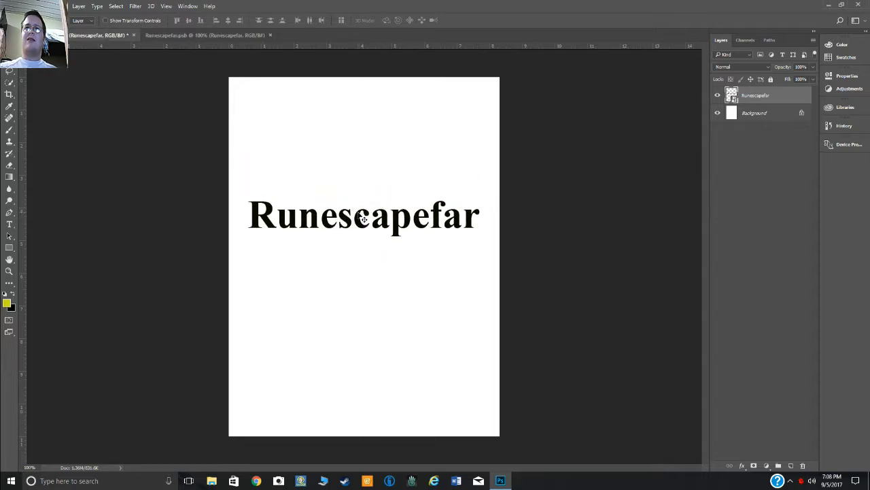
pyautogui.doubleClick(732, 93)
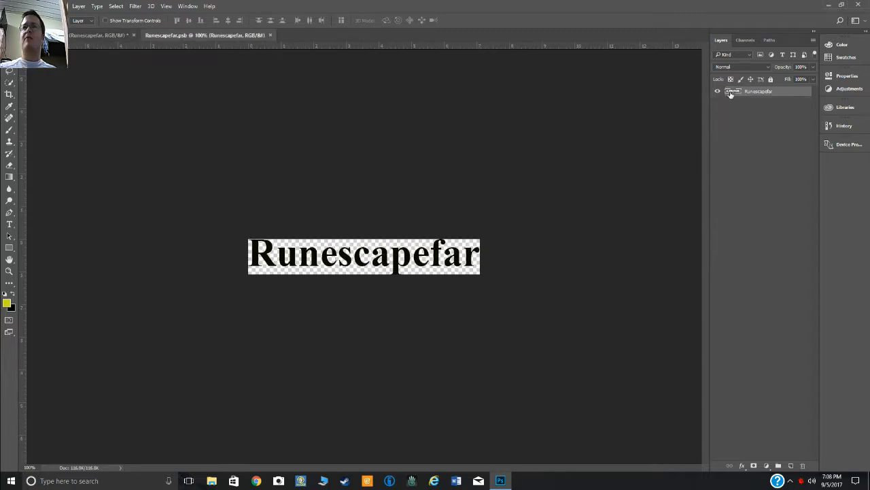
pyautogui.click(270, 35)
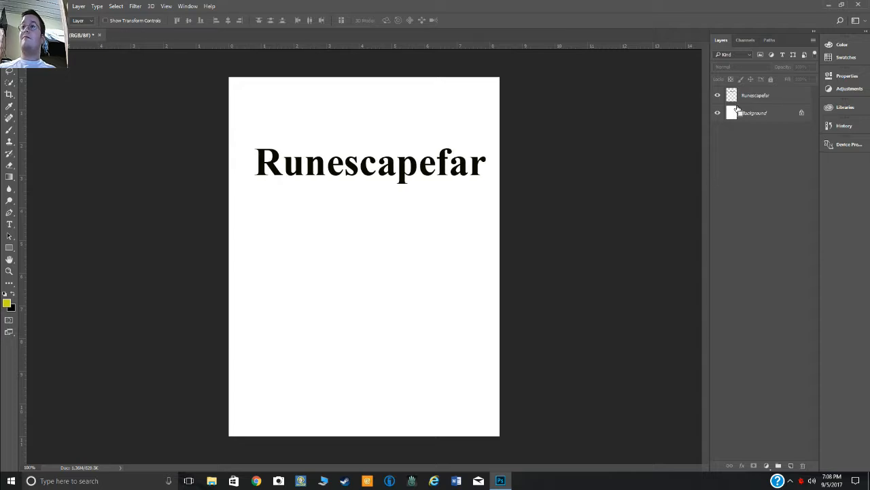
# - Add a Bevel & Emboss effect to the Runescapefar layer in the main document with a size of 10 px
pyautogui.doubleClick(733, 98)
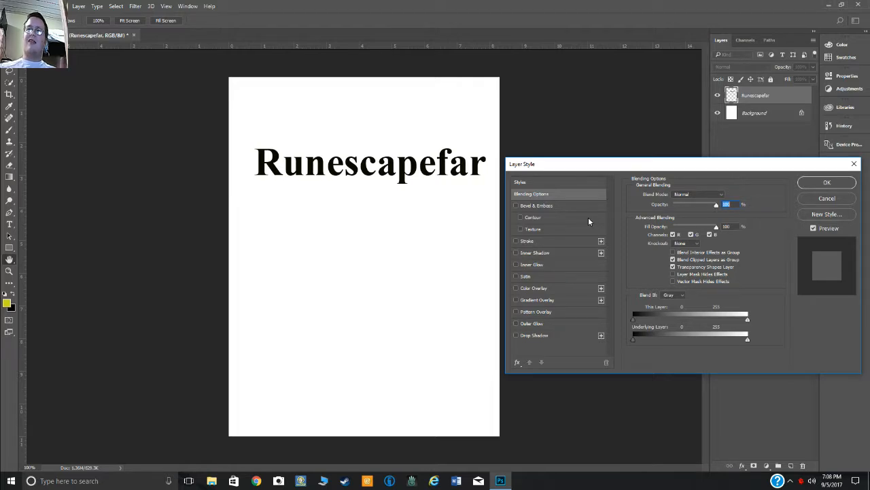
pyautogui.click(516, 205)
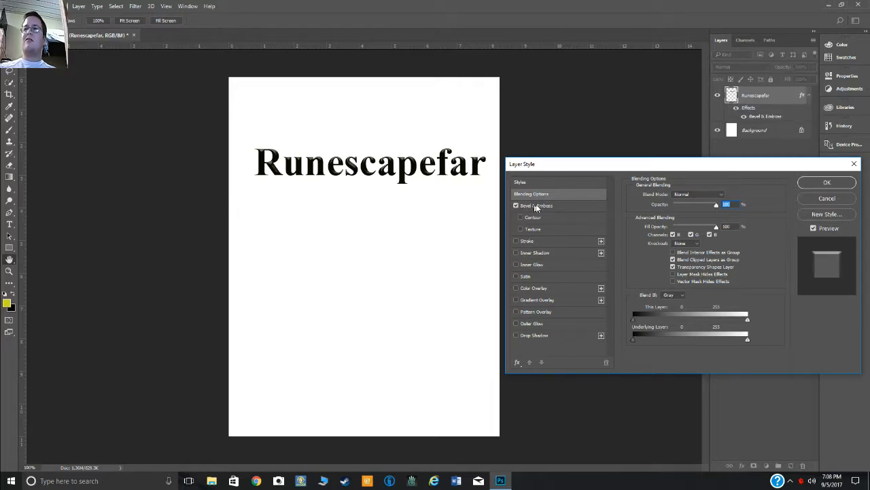
pyautogui.click(537, 205)
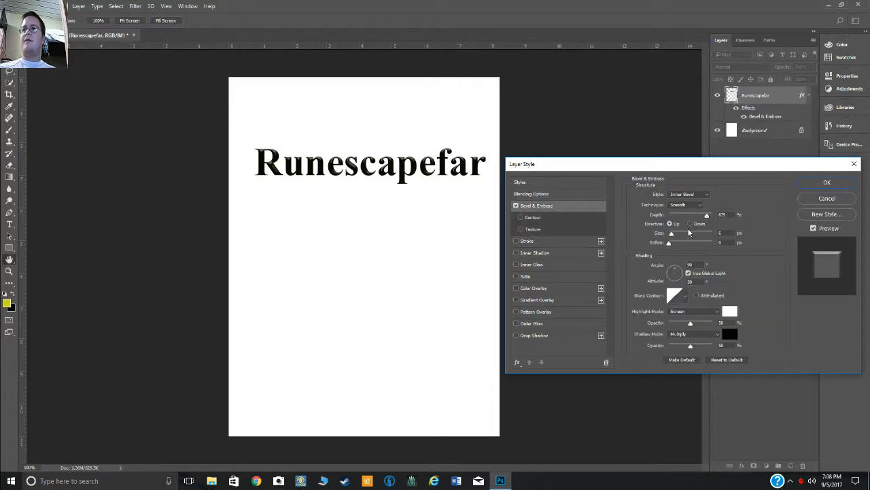
pyautogui.click(672, 232)
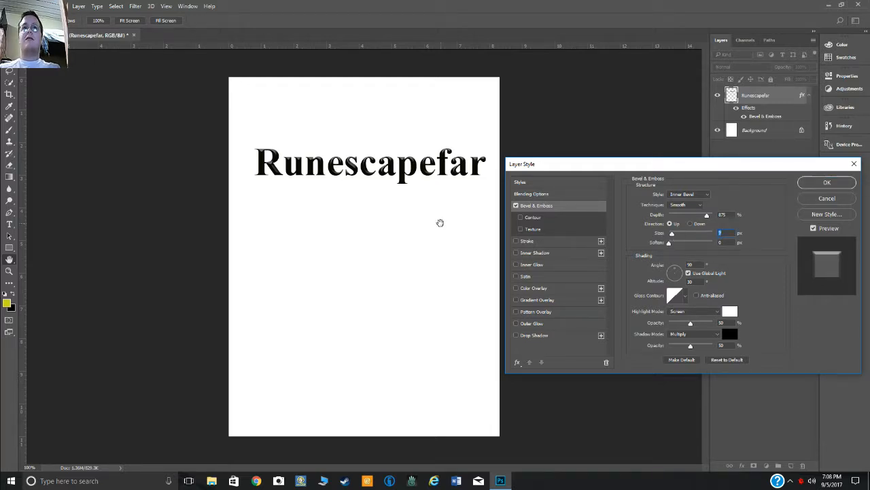
pyautogui.press('Up')
pyautogui.press('Up')
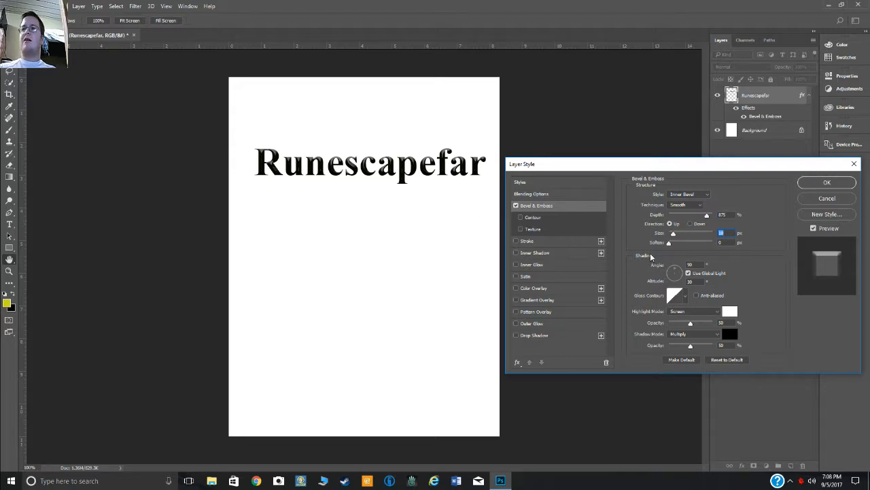
# - Add a stroke effect to the main document's Runescapefar lettering and color it bright red
pyautogui.click(527, 240)
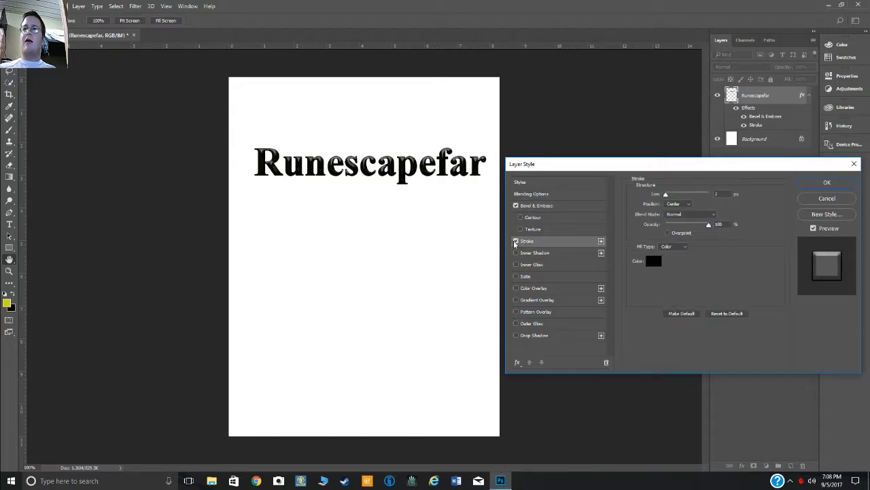
pyautogui.click(653, 261)
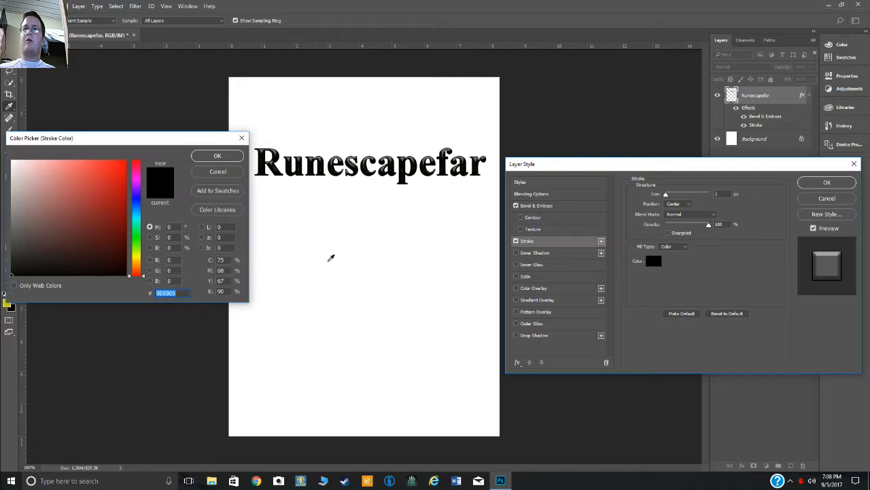
pyautogui.click(137, 164)
pyautogui.click(126, 163)
pyautogui.click(206, 156)
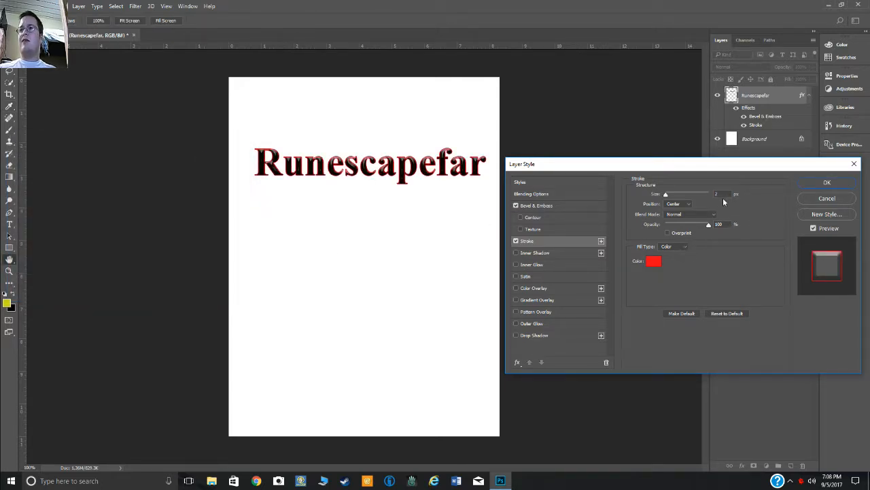
# - Try a thicker size for the bright red stroke and reduce it to a thin outline
pyautogui.doubleClick(718, 194)
pyautogui.press('Up')
pyautogui.press('Up')
pyautogui.press('Up')
pyautogui.press('Up')
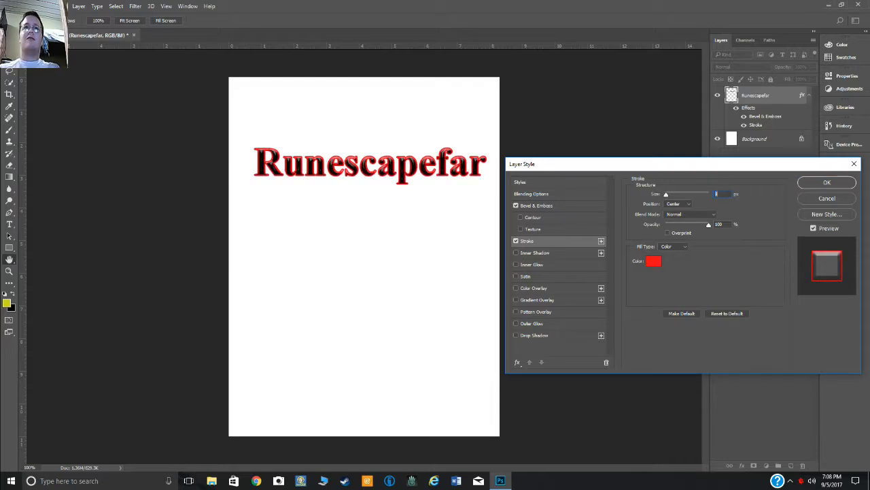
pyautogui.press('Down')
pyautogui.press('Down')
pyautogui.press('Down')
pyautogui.press('Down')
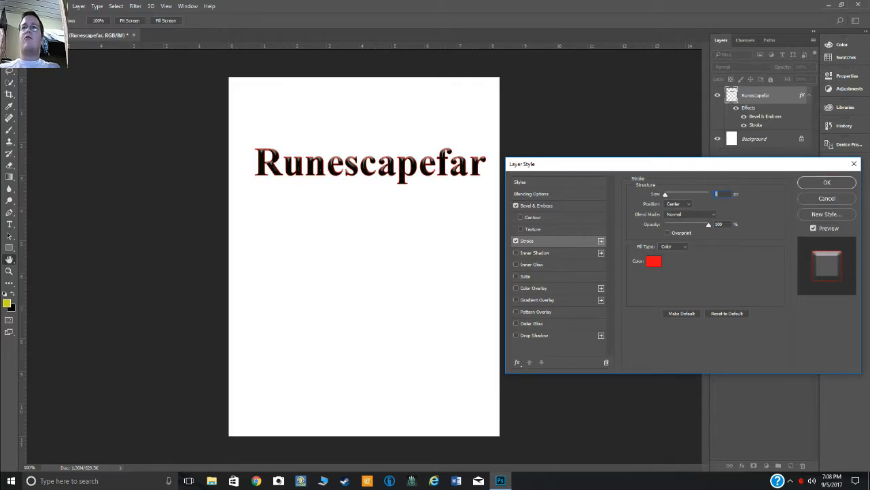
# - Add an inner shadow to the Runescapefar layer and change its color to dark olive
pyautogui.click(547, 255)
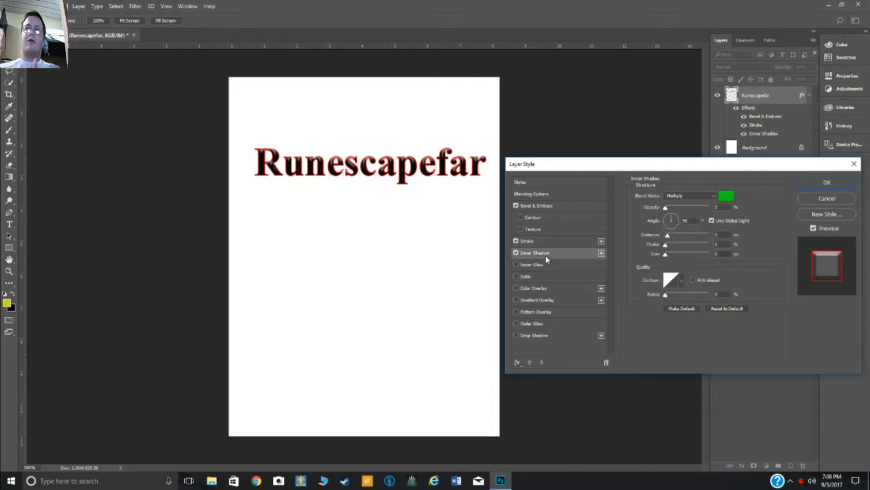
pyautogui.click(726, 197)
pyautogui.click(137, 253)
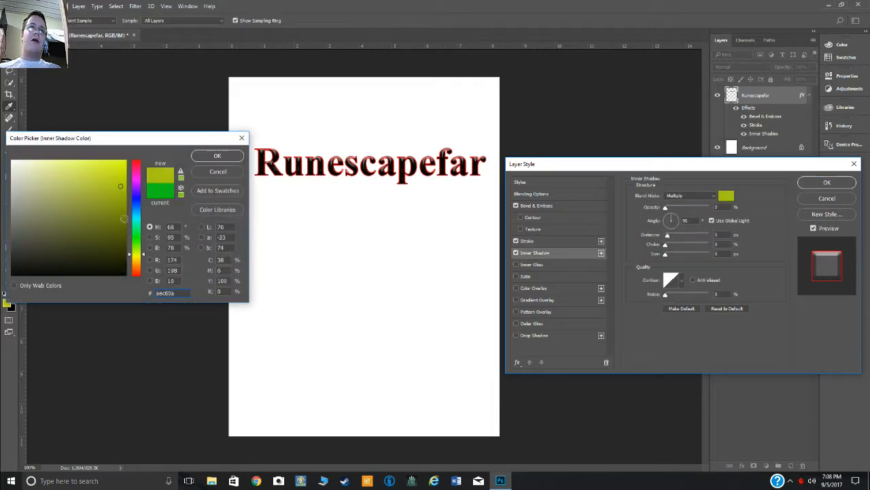
pyautogui.click(219, 155)
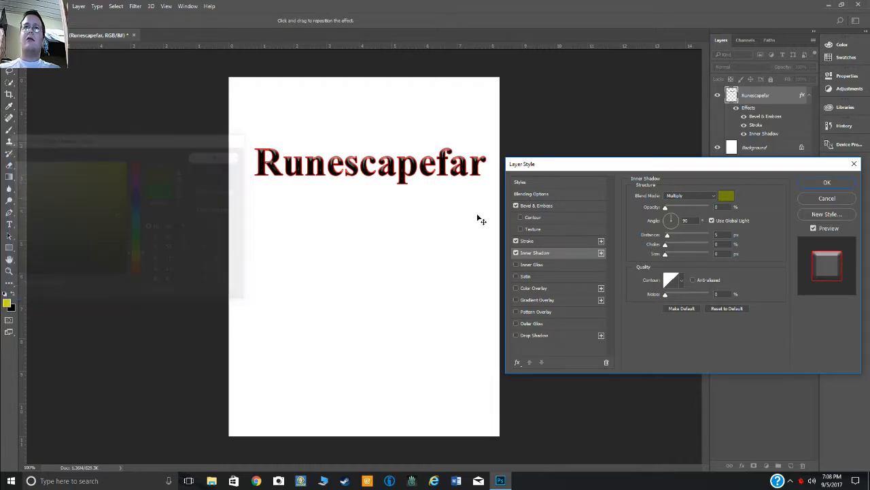
# - Set the inner shadow's opacity to 100% and try different distances, ending at 0 px
pyautogui.moveTo(665, 208); pyautogui.dragTo(751, 212)
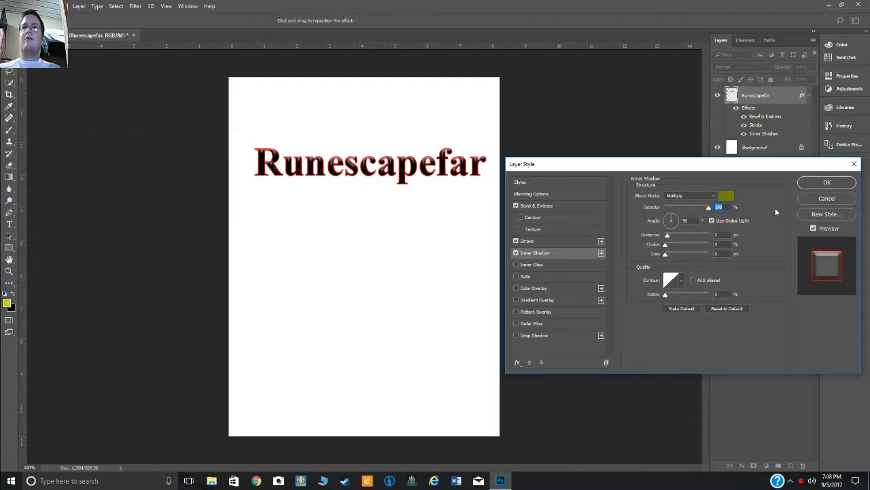
pyautogui.moveTo(668, 236); pyautogui.dragTo(690, 232)
pyautogui.click(665, 244)
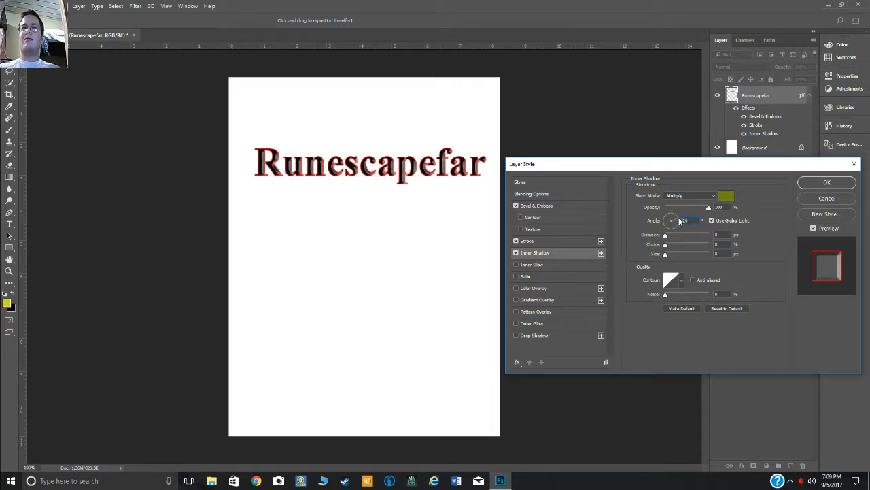
# - Try different inner shadow settings, including a much larger size, and return the size to 0 px
pyautogui.click(679, 220)
pyautogui.moveTo(667, 234); pyautogui.dragTo(591, 239)
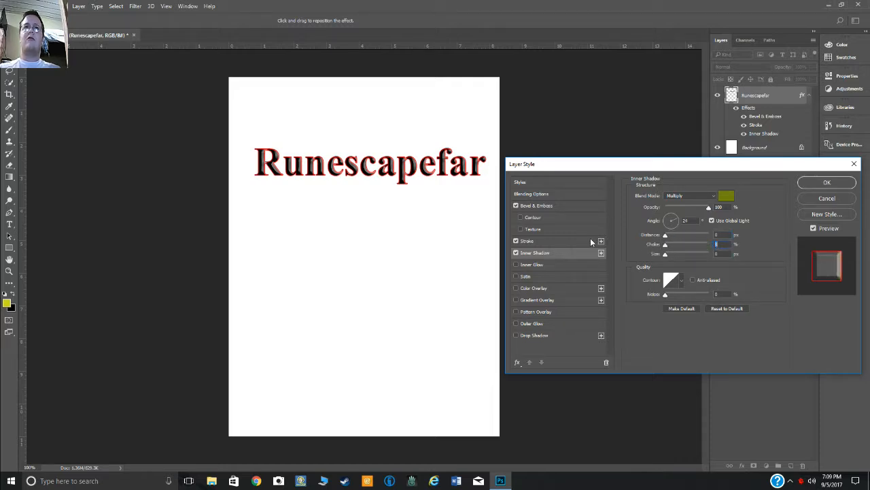
pyautogui.moveTo(665, 255); pyautogui.dragTo(684, 255)
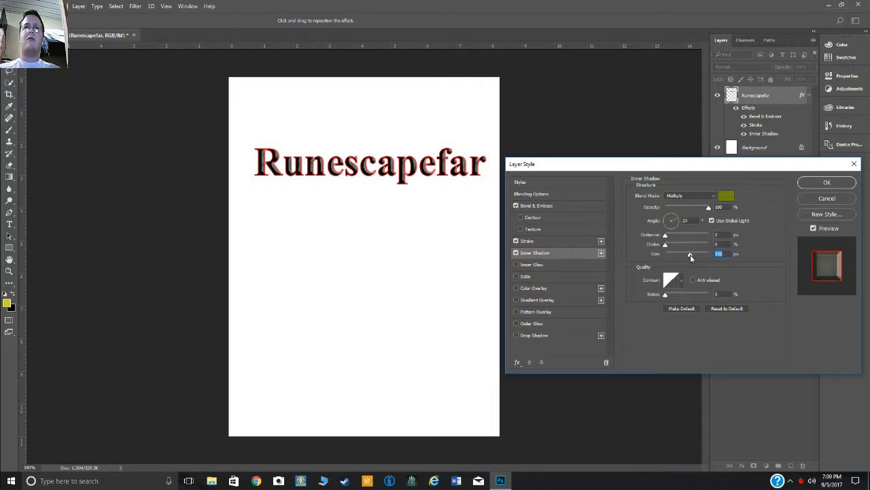
pyautogui.moveTo(709, 206); pyautogui.dragTo(769, 226)
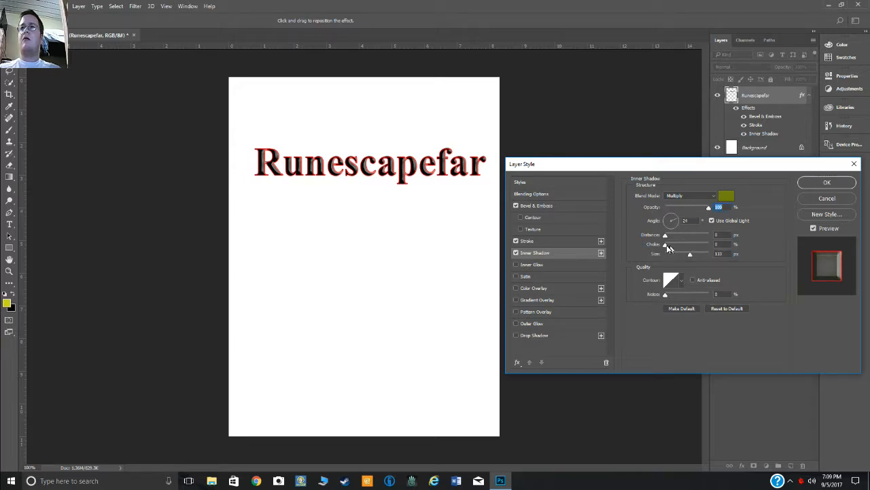
pyautogui.moveTo(693, 255); pyautogui.dragTo(651, 264)
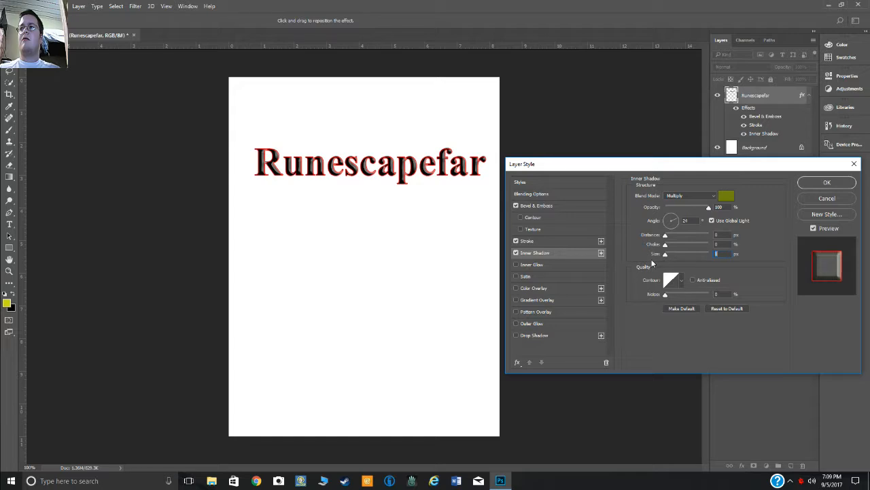
# - Set the inner shadow's distance to 16 px, choke to 17% and size to 24 px, and change its color to bright yellow-green
pyautogui.moveTo(665, 235)
pyautogui.mouseDown()
pyautogui.moveTo(715, 244)
pyautogui.moveTo(684, 245)
pyautogui.moveTo(692, 240)
pyautogui.moveTo(673, 244)
pyautogui.moveTo(678, 256)
pyautogui.moveTo(671, 250)
pyautogui.mouseUp()
pyautogui.click(667, 255)
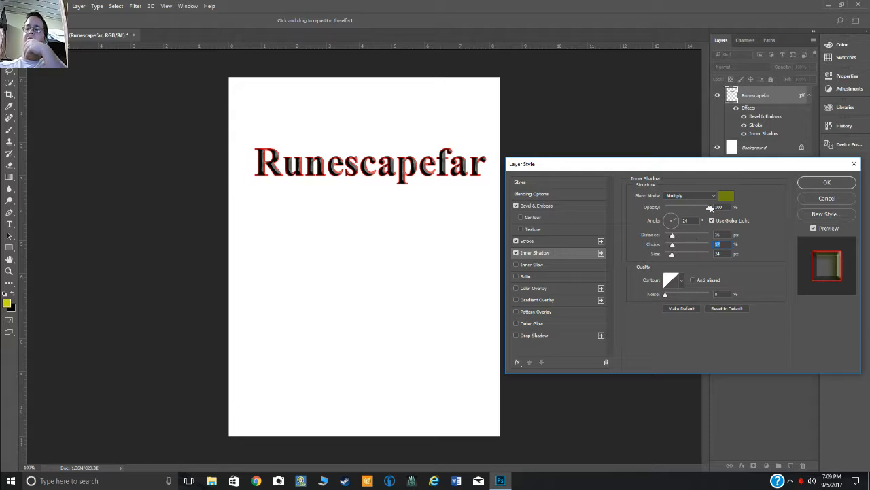
pyautogui.click(726, 196)
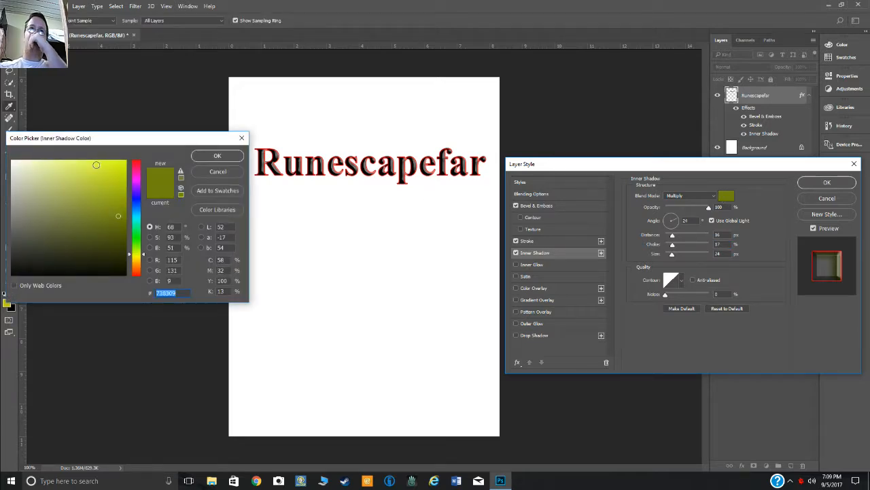
pyautogui.click(114, 176)
pyautogui.click(217, 156)
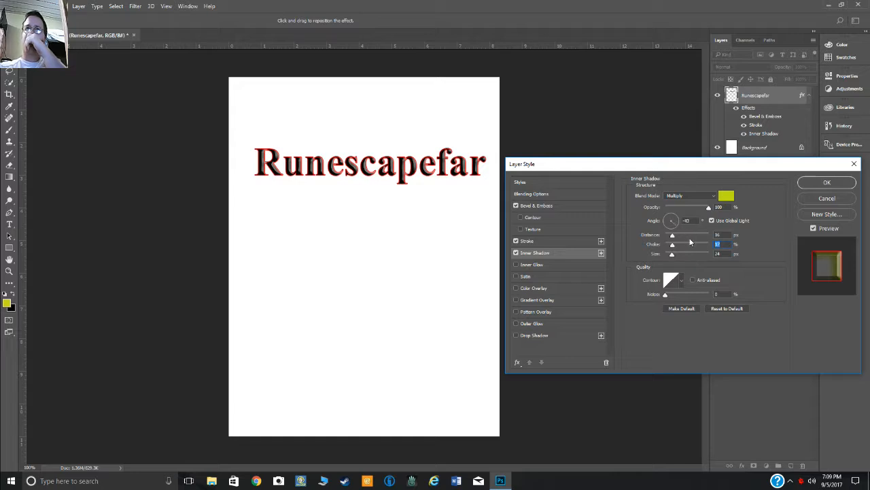
# - Try the inner shadow's lighting angle in different directions and set it to about 30°
pyautogui.moveTo(661, 239); pyautogui.dragTo(653, 230)
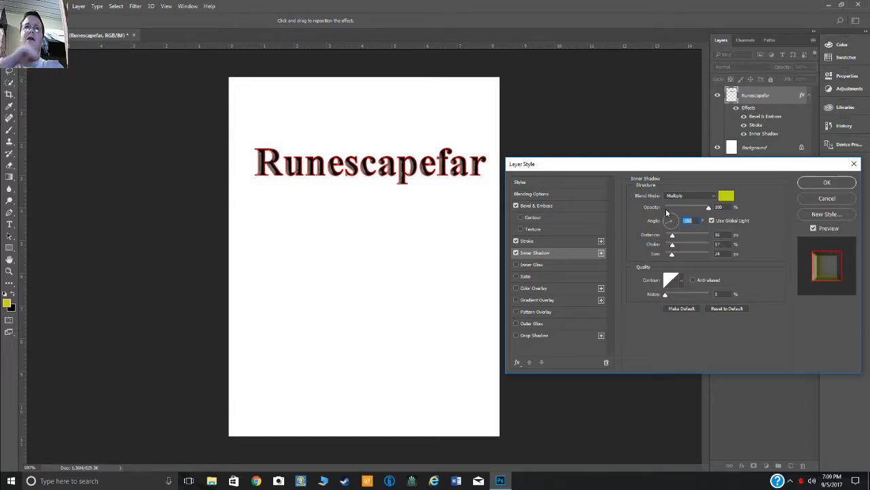
pyautogui.write('-114')
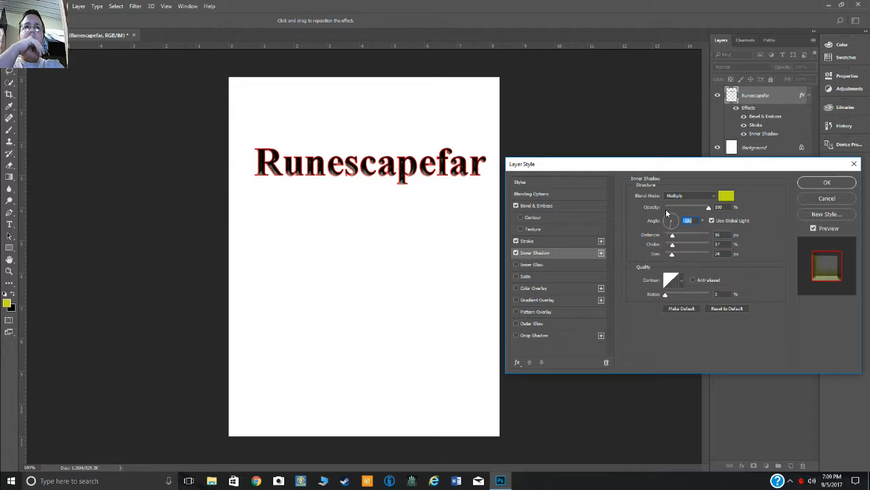
pyautogui.press('Up')
pyautogui.press('Up')
pyautogui.press('Up')
pyautogui.press('Up')
pyautogui.press('Up')
pyautogui.press('Up')
pyautogui.press('Up')
pyautogui.press('Up')
pyautogui.press('Up')
pyautogui.press('Up')
pyautogui.press('Up')
pyautogui.press('Up')
pyautogui.press('Up')
pyautogui.press('Up')
pyautogui.press('Up')
pyautogui.press('Up')
pyautogui.press('Up')
pyautogui.press('Up')
pyautogui.press('Up')
pyautogui.press('Up')
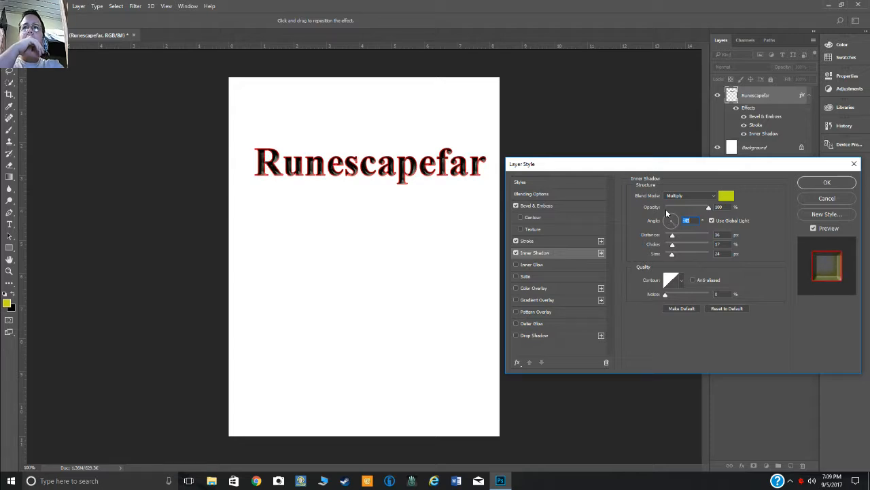
pyautogui.press('Up')
pyautogui.press('Up')
pyautogui.press('Up')
pyautogui.press('Up')
pyautogui.press('Up')
pyautogui.press('Up')
pyautogui.press('Up')
pyautogui.press('Up')
pyautogui.press('Up')
pyautogui.press('Up')
pyautogui.press('Up')
pyautogui.press('Up')
pyautogui.press('Up')
pyautogui.press('Up')
pyautogui.press('Up')
pyautogui.press('Up')
pyautogui.press('Up')
pyautogui.press('Up')
pyautogui.press('Up')
pyautogui.press('Up')
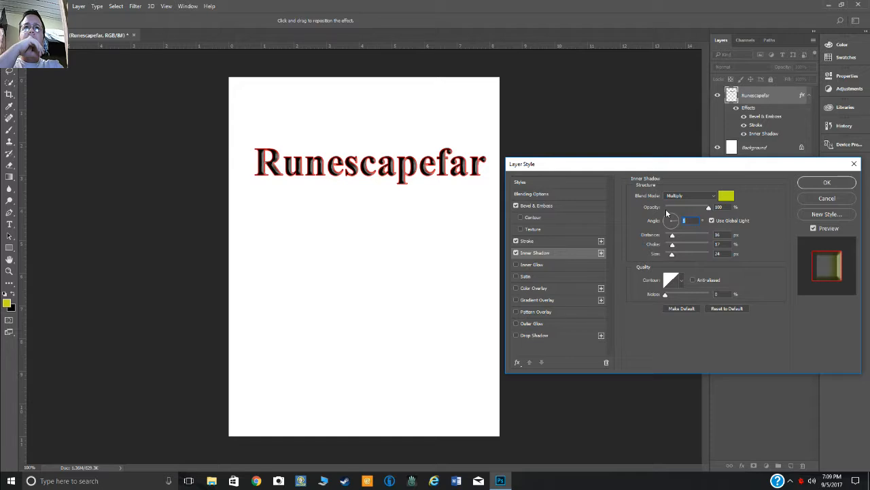
pyautogui.press('Up')
pyautogui.press('Up')
pyautogui.press('Up')
pyautogui.press('Up')
pyautogui.press('Up')
pyautogui.press('Up')
pyautogui.press('Up')
pyautogui.press('Up')
pyautogui.press('Up')
pyautogui.press('Up')
pyautogui.press('Up')
pyautogui.press('Up')
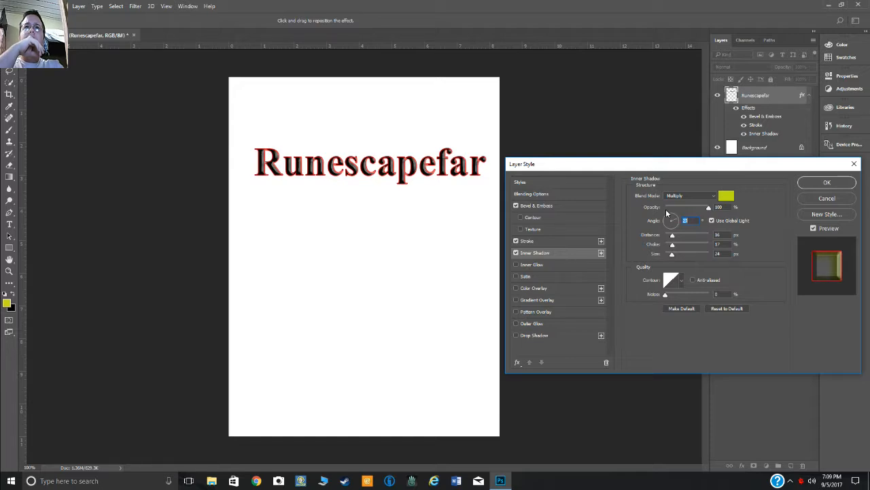
# - Reduce the inner shadow's distance to 9 px and try smaller and larger sizes, ending with a larger one
pyautogui.moveTo(672, 234)
pyautogui.mouseDown()
pyautogui.moveTo(702, 241)
pyautogui.moveTo(669, 243)
pyautogui.mouseUp()
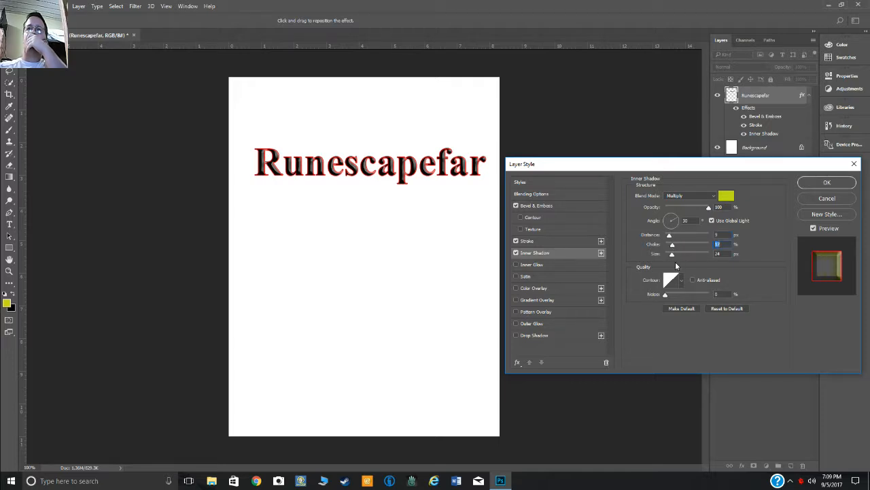
pyautogui.click(671, 255)
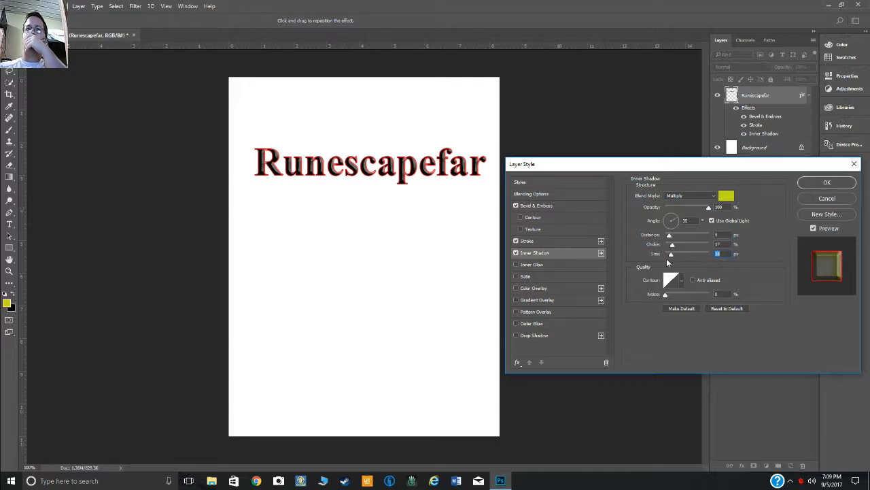
pyautogui.moveTo(668, 262)
pyautogui.mouseDown()
pyautogui.moveTo(659, 264)
pyautogui.moveTo(668, 265)
pyautogui.mouseUp()
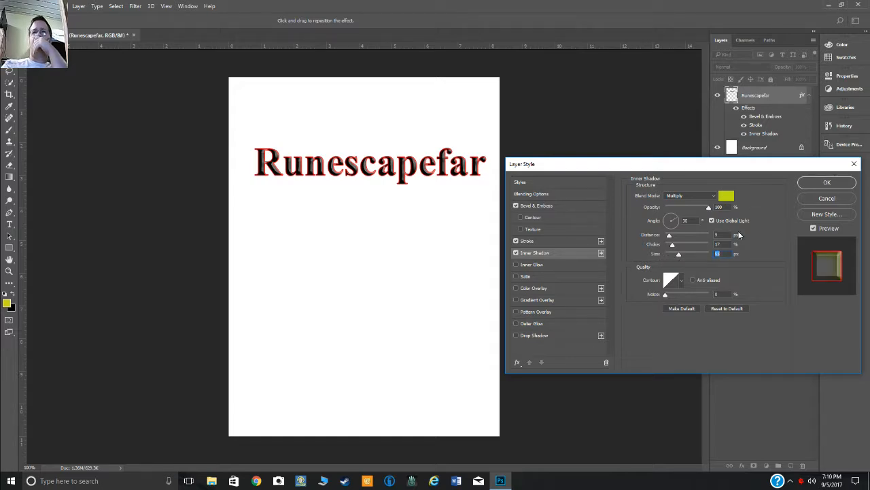
# - Add an inner glow to the Runescapefar lettering with opacity and noise both at 100%
pyautogui.click(540, 265)
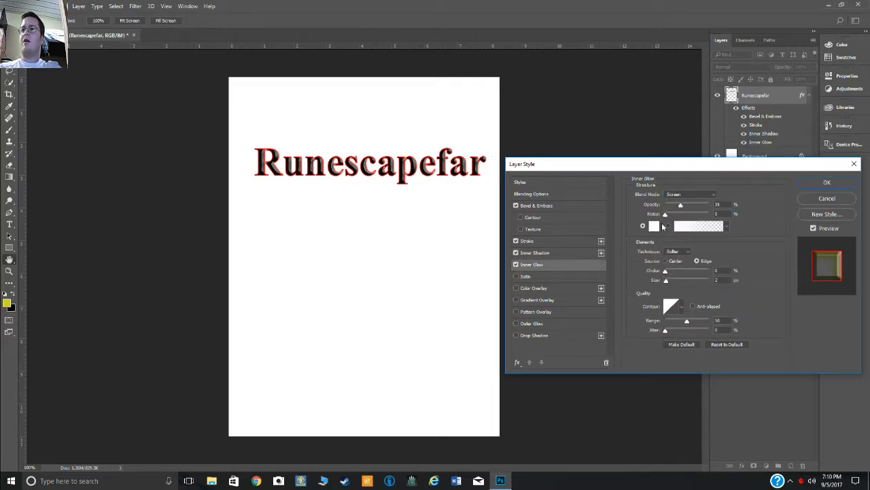
pyautogui.moveTo(680, 206); pyautogui.dragTo(735, 206)
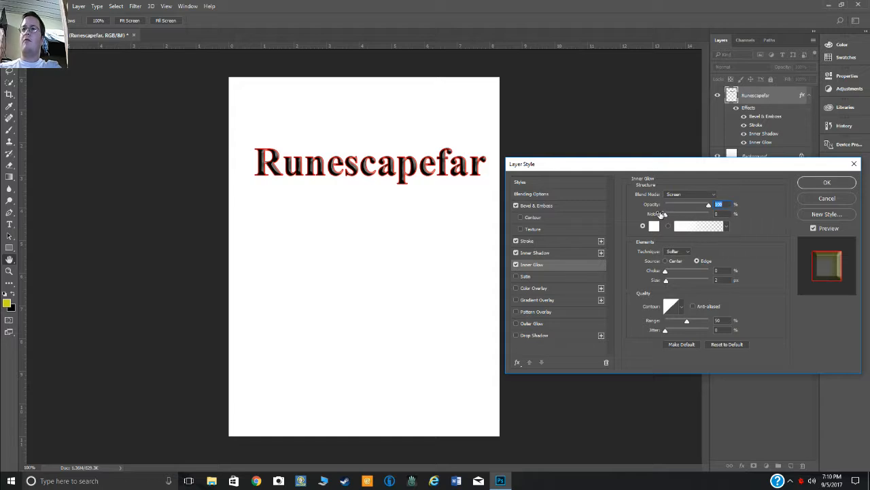
pyautogui.moveTo(663, 214); pyautogui.dragTo(739, 221)
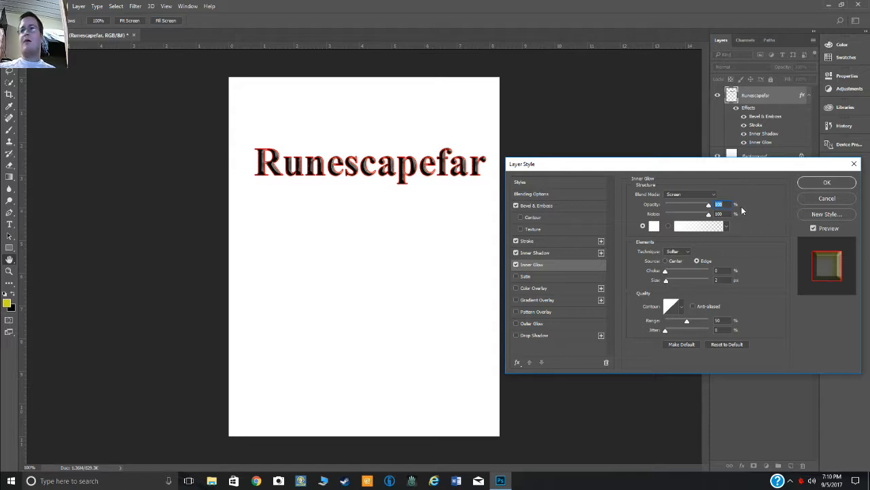
# - Change the inner glow's color from white to a golden yellow
pyautogui.click(654, 226)
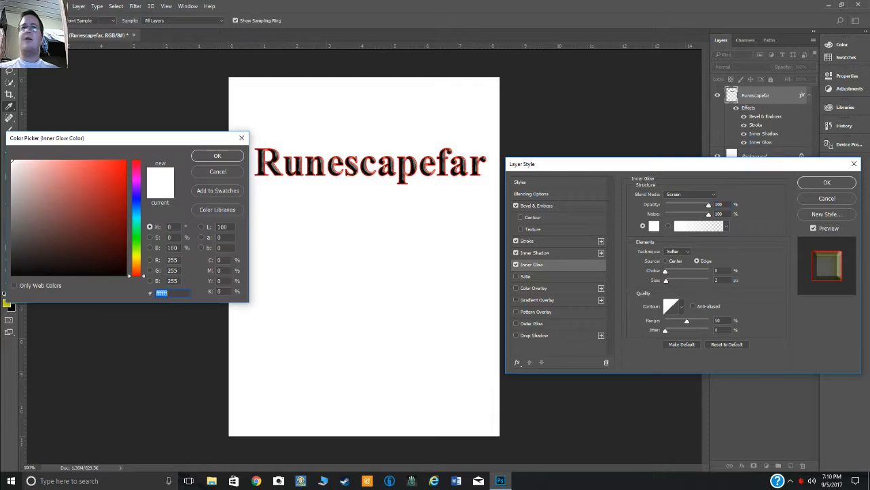
pyautogui.click(141, 259)
pyautogui.click(121, 223)
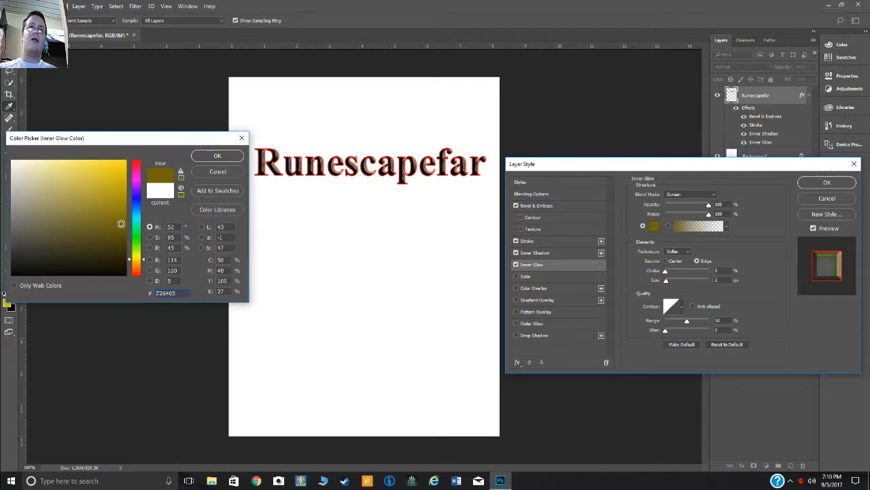
pyautogui.click(120, 208)
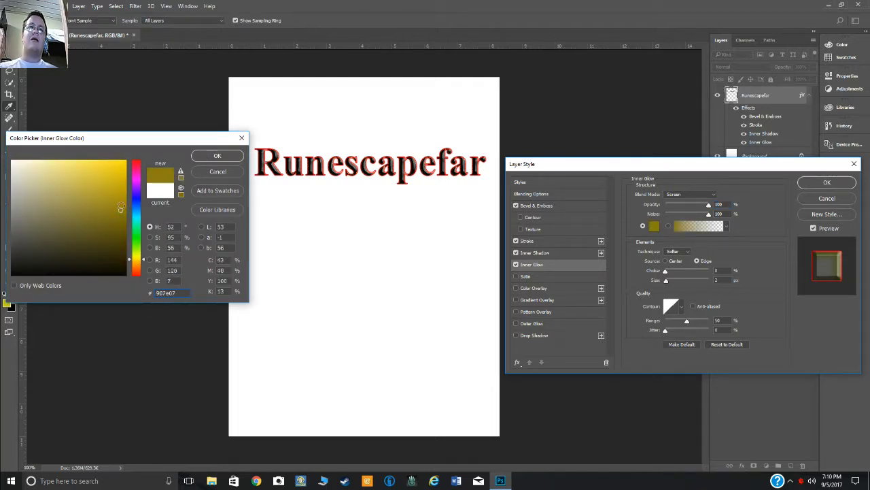
pyautogui.click(121, 196)
pyautogui.click(123, 188)
pyautogui.click(217, 156)
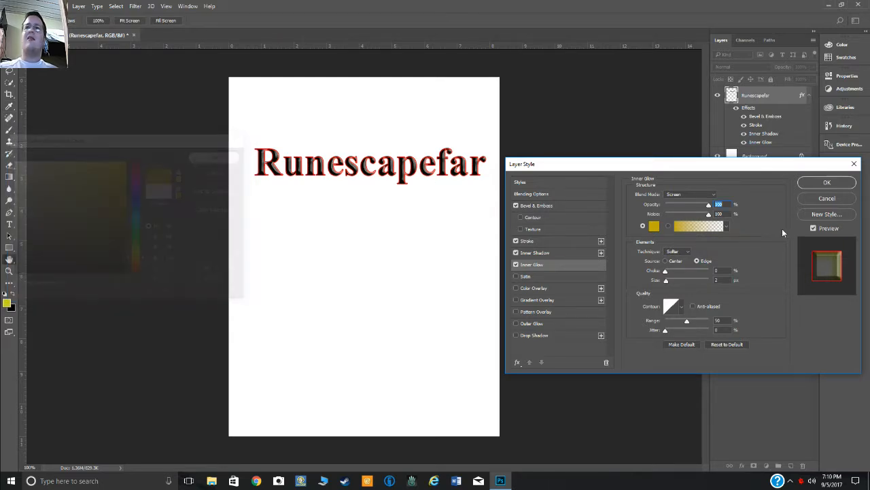
# - Set the inner glow's noise to 0%, keep its choke at 0% and set its size to 4 px
pyautogui.moveTo(709, 215); pyautogui.dragTo(584, 228)
pyautogui.moveTo(665, 273); pyautogui.dragTo(601, 275)
pyautogui.click(665, 282)
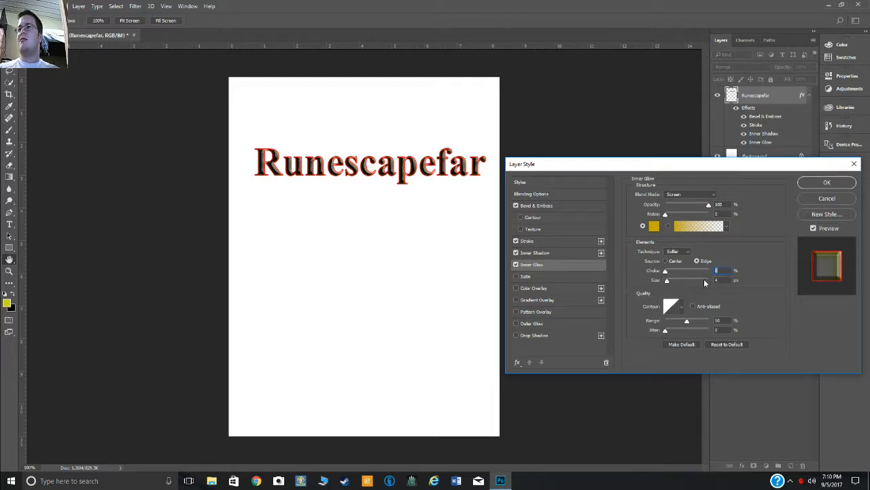
# - Try Center as the inner glow's source and switch it back to Edge
pyautogui.click(667, 262)
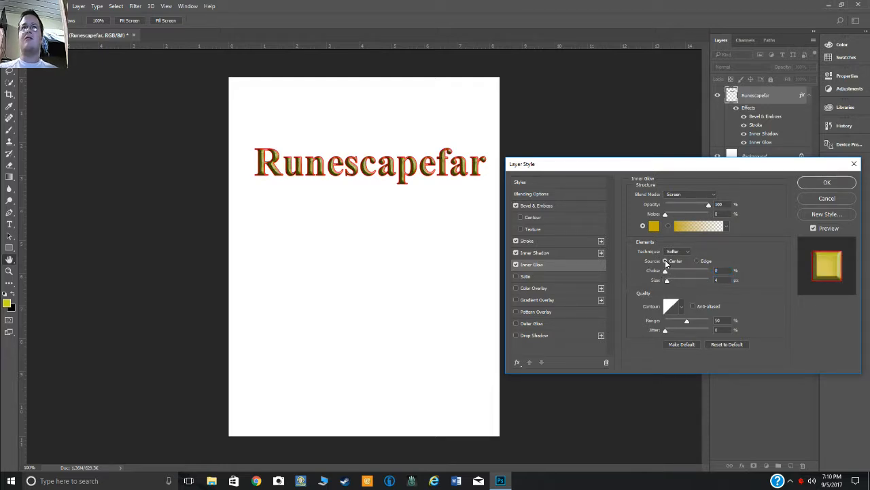
pyautogui.click(696, 260)
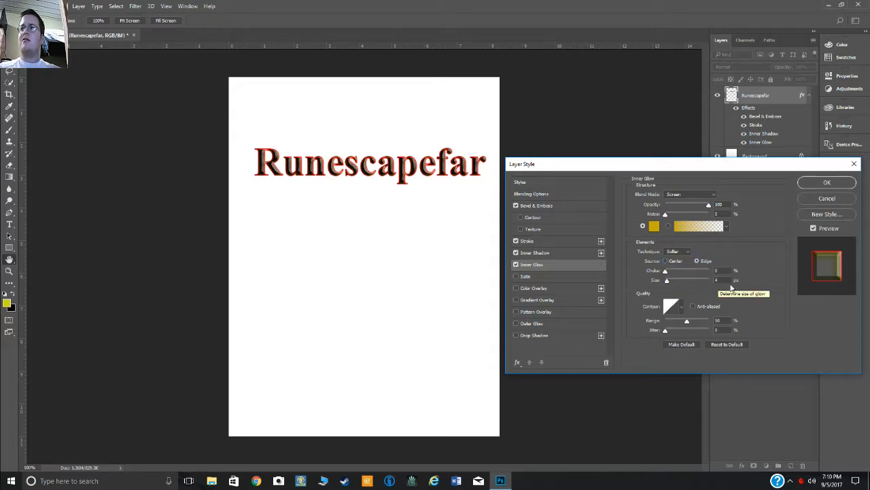
pyautogui.click(716, 279)
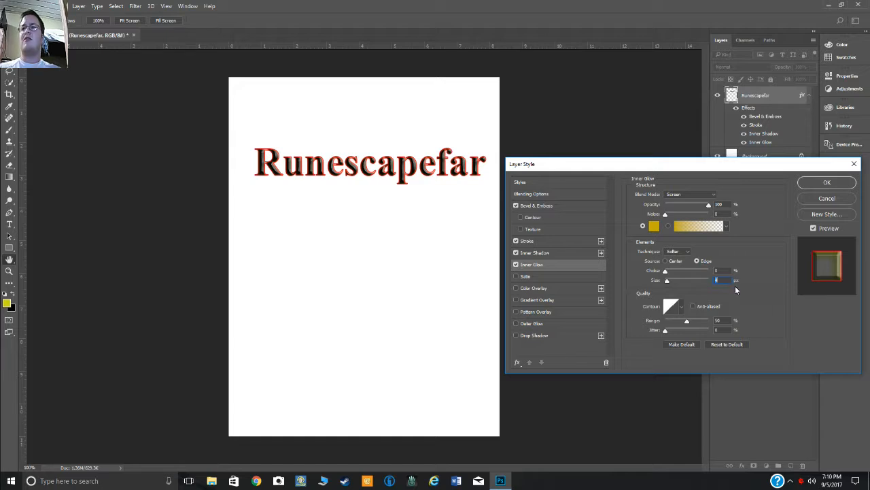
# - Add a color overlay to the lettering, change its color to a very pale green and lower its opacity slightly
pyautogui.click(539, 288)
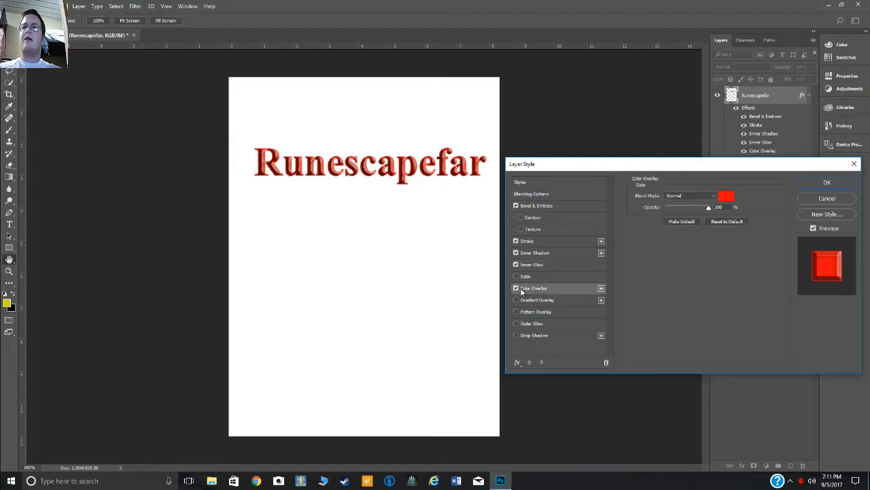
pyautogui.click(729, 197)
pyautogui.moveTo(99, 264)
pyautogui.mouseDown()
pyautogui.moveTo(100, 272)
pyautogui.moveTo(60, 195)
pyautogui.moveTo(23, 179)
pyautogui.moveTo(19, 169)
pyautogui.moveTo(49, 184)
pyautogui.moveTo(17, 165)
pyautogui.mouseUp()
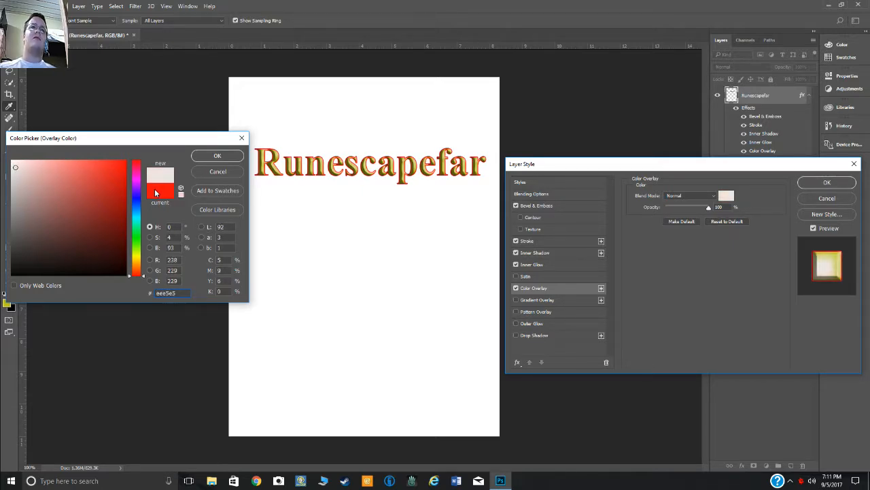
pyautogui.click(137, 177)
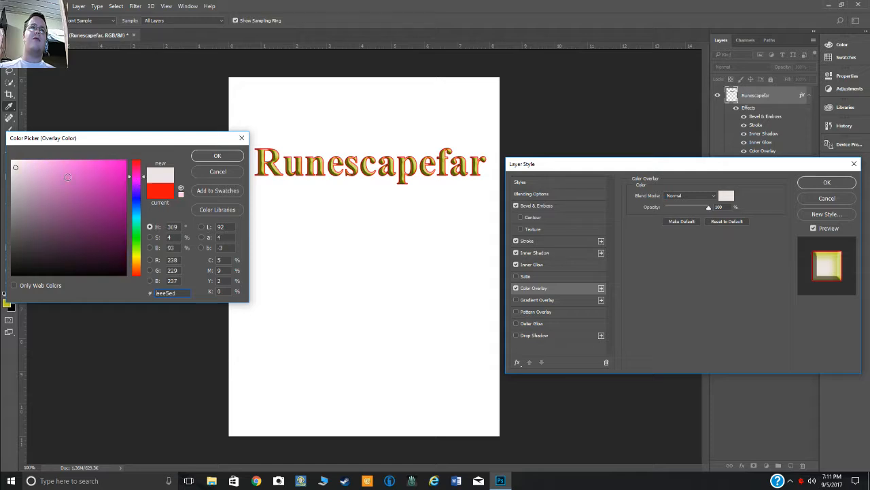
pyautogui.moveTo(86, 176)
pyautogui.mouseDown()
pyautogui.moveTo(90, 203)
pyautogui.moveTo(109, 170)
pyautogui.moveTo(19, 171)
pyautogui.moveTo(29, 187)
pyautogui.moveTo(34, 163)
pyautogui.moveTo(18, 165)
pyautogui.mouseUp()
pyautogui.click(137, 233)
pyautogui.click(203, 157)
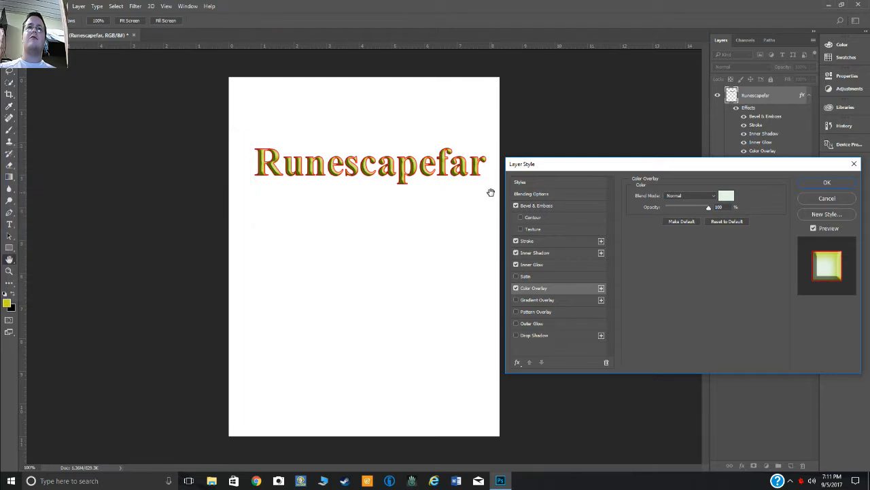
pyautogui.moveTo(712, 208)
pyautogui.mouseDown()
pyautogui.moveTo(659, 210)
pyautogui.moveTo(737, 211)
pyautogui.moveTo(692, 211)
pyautogui.moveTo(704, 210)
pyautogui.mouseUp()
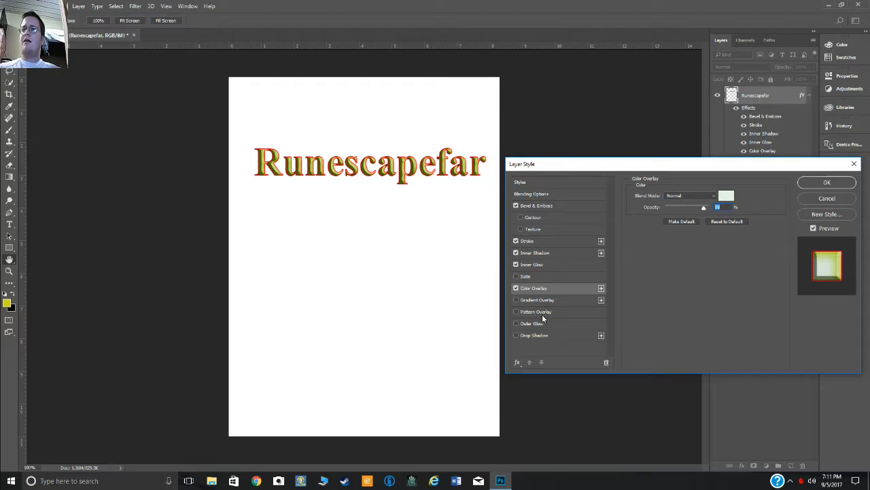
# - Add a drop shadow to the lettering with its size at 0 px and its distance at 29 px
pyautogui.click(516, 301)
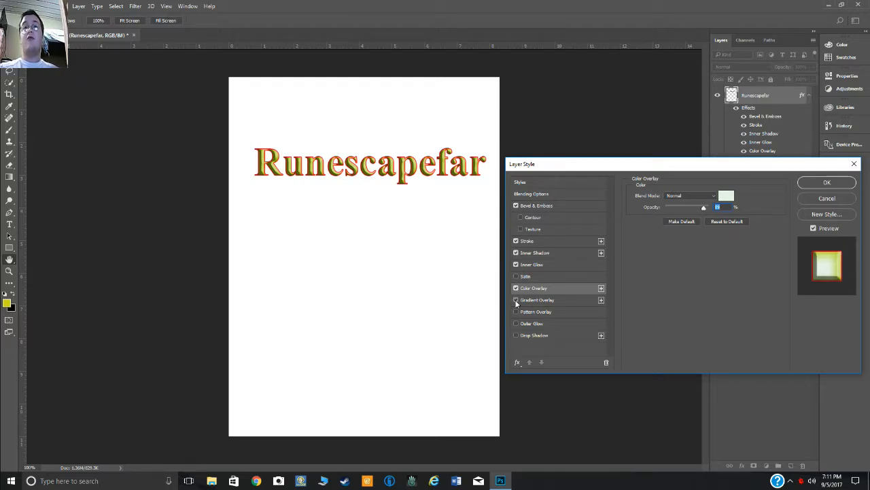
pyautogui.click(516, 301)
pyautogui.click(535, 336)
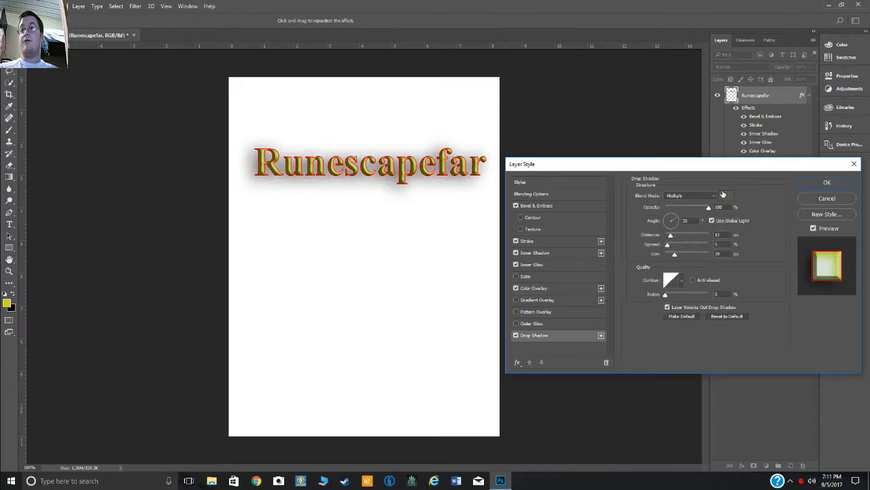
pyautogui.moveTo(674, 253); pyautogui.dragTo(646, 255)
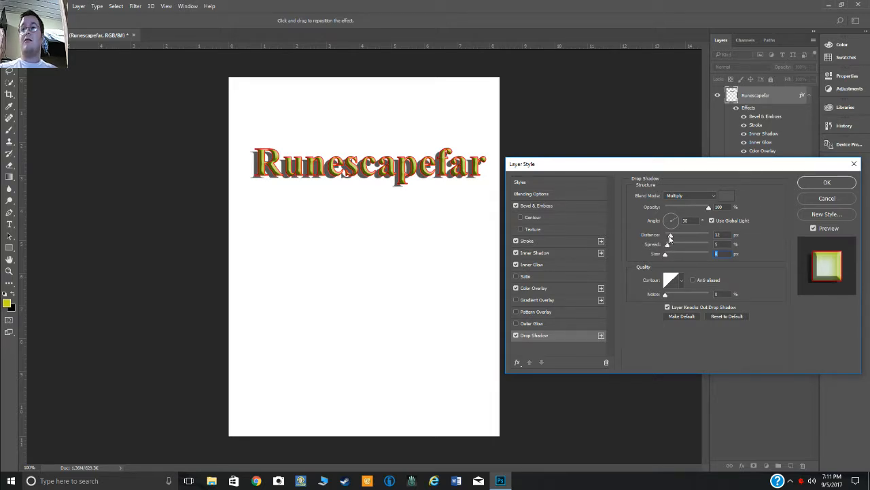
pyautogui.moveTo(670, 237); pyautogui.dragTo(678, 238)
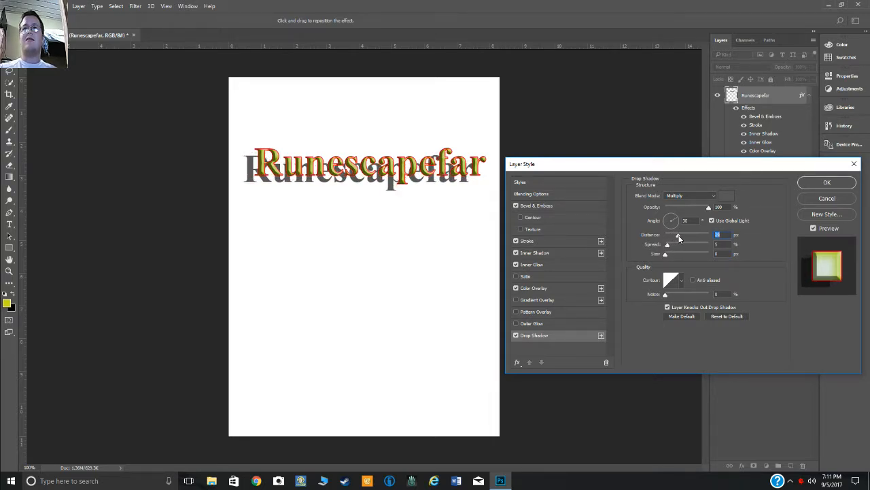
# - Try several angles for the drop shadow and lower the angle to 1°
pyautogui.click(678, 224)
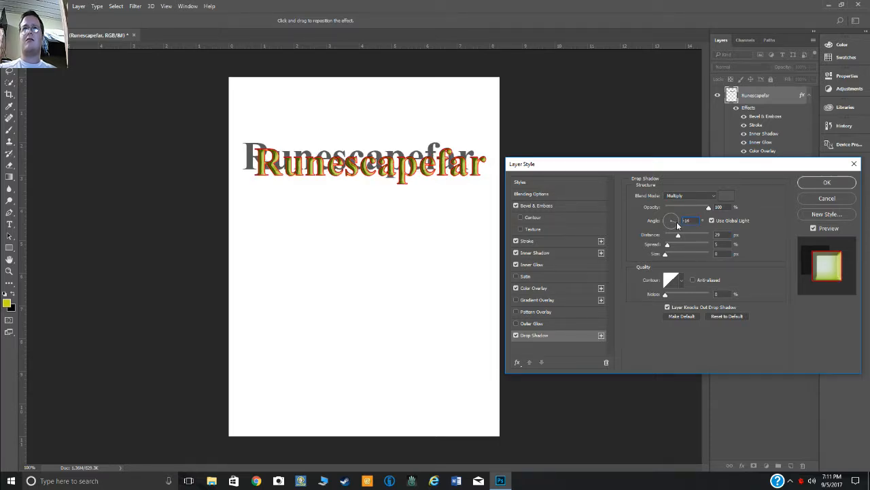
pyautogui.click(671, 213)
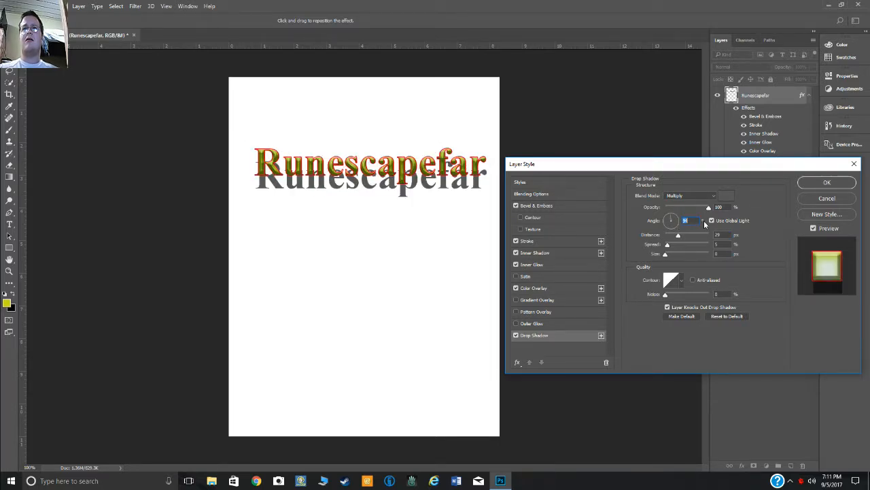
pyautogui.moveTo(671, 214)
pyautogui.mouseDown()
pyautogui.moveTo(664, 219)
pyautogui.moveTo(678, 219)
pyautogui.mouseUp()
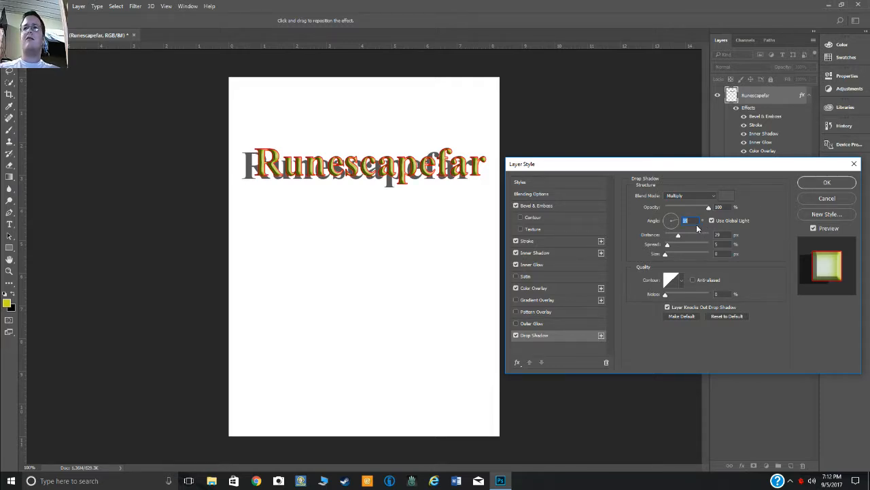
pyautogui.press('Down')
pyautogui.press('Down')
pyautogui.press('Down')
pyautogui.press('Down')
pyautogui.press('Down')
pyautogui.press('Down')
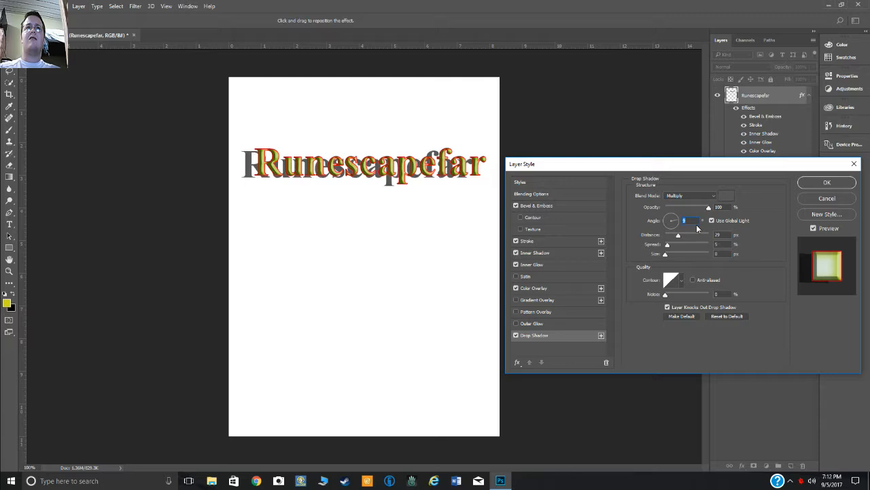
pyautogui.press('Down')
pyautogui.press('Down')
pyautogui.press('Down')
pyautogui.press('Down')
pyautogui.press('Down')
pyautogui.press('Down')
pyautogui.press('Down')
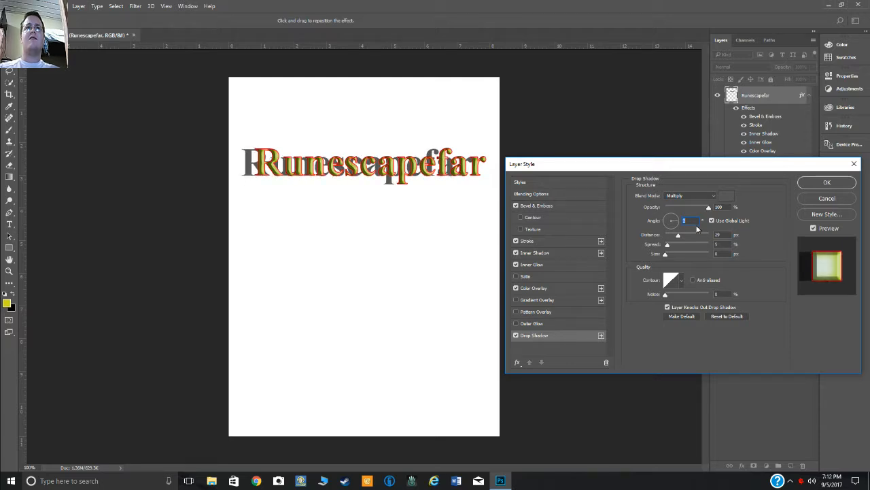
# - Pull the drop shadow in close to the lettering, and raise its distance to 20 px
pyautogui.moveTo(680, 238); pyautogui.dragTo(668, 238)
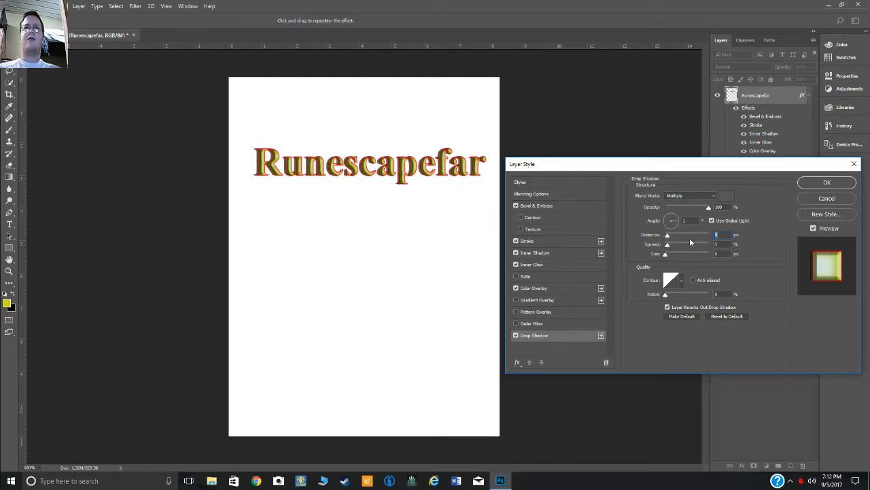
pyautogui.press('Up')
pyautogui.press('Up')
pyautogui.press('Up')
pyautogui.press('Up')
pyautogui.press('Up')
pyautogui.press('Up')
pyautogui.press('Up')
pyautogui.press('Up')
pyautogui.press('Up')
pyautogui.press('Up')
pyautogui.press('Up')
pyautogui.press('Up')
pyautogui.press('Up')
pyautogui.press('Up')
pyautogui.press('Up')
pyautogui.press('Up')
pyautogui.press('Up')
pyautogui.press('Up')
pyautogui.press('Up')
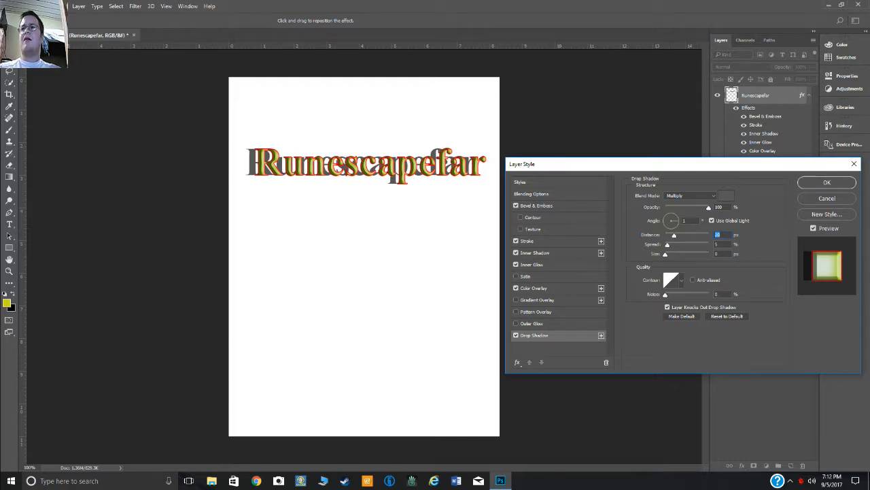
# - Try a negative angle for the drop shadow and set the angle to 100°
pyautogui.press('Down')
pyautogui.press('Down')
pyautogui.press('Down')
pyautogui.press('Down')
pyautogui.press('Down')
pyautogui.press('Down')
pyautogui.press('Down')
pyautogui.press('Down')
pyautogui.press('Down')
pyautogui.press('Down')
pyautogui.press('Down')
pyautogui.press('Down')
pyautogui.press('Down')
pyautogui.press('Down')
pyautogui.press('Down')
pyautogui.press('Down')
pyautogui.press('Down')
pyautogui.press('Down')
pyautogui.press('Down')
pyautogui.press('Down')
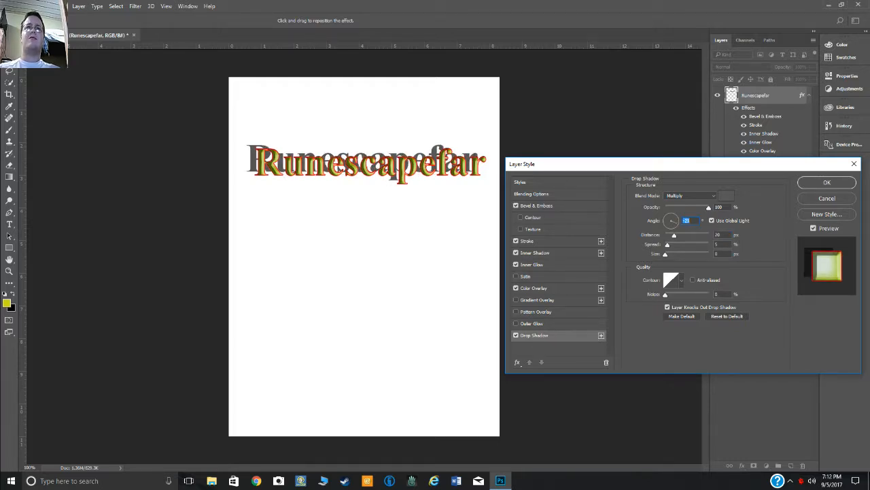
pyautogui.press('Up')
pyautogui.press('Up')
pyautogui.press('Up')
pyautogui.press('Up')
pyautogui.press('Up')
pyautogui.press('Up')
pyautogui.press('Up')
pyautogui.press('Up')
pyautogui.press('Up')
pyautogui.press('Up')
pyautogui.press('Up')
pyautogui.press('Up')
pyautogui.press('Up')
pyautogui.press('Up')
pyautogui.press('Up')
pyautogui.press('Up')
pyautogui.press('Up')
pyautogui.press('Up')
pyautogui.press('Up')
pyautogui.press('Up')
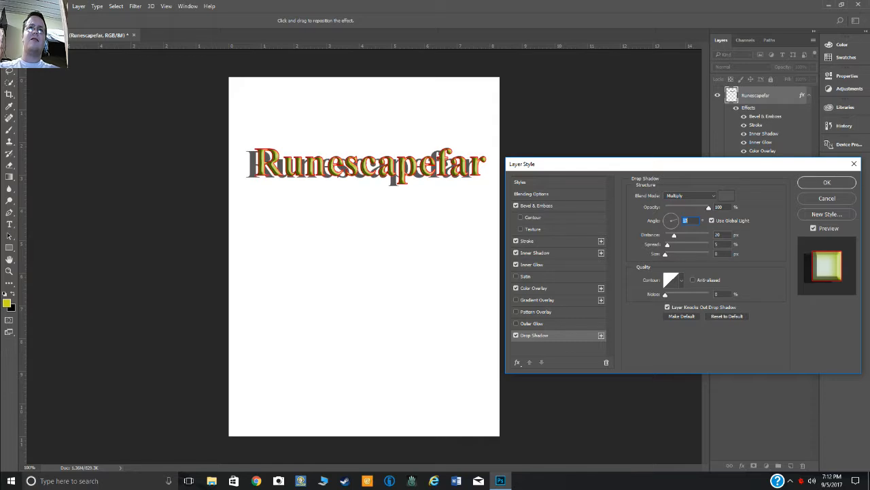
pyautogui.press('Up')
pyautogui.press('Up')
pyautogui.press('Up')
pyautogui.press('Up')
pyautogui.press('Up')
pyautogui.press('Up')
pyautogui.press('Up')
pyautogui.press('Up')
pyautogui.press('Up')
pyautogui.press('Up')
pyautogui.press('Up')
pyautogui.press('Up')
pyautogui.press('Up')
pyautogui.press('Up')
pyautogui.press('Up')
pyautogui.press('Up')
pyautogui.press('Up')
pyautogui.press('Up')
pyautogui.press('Up')
pyautogui.press('Up')
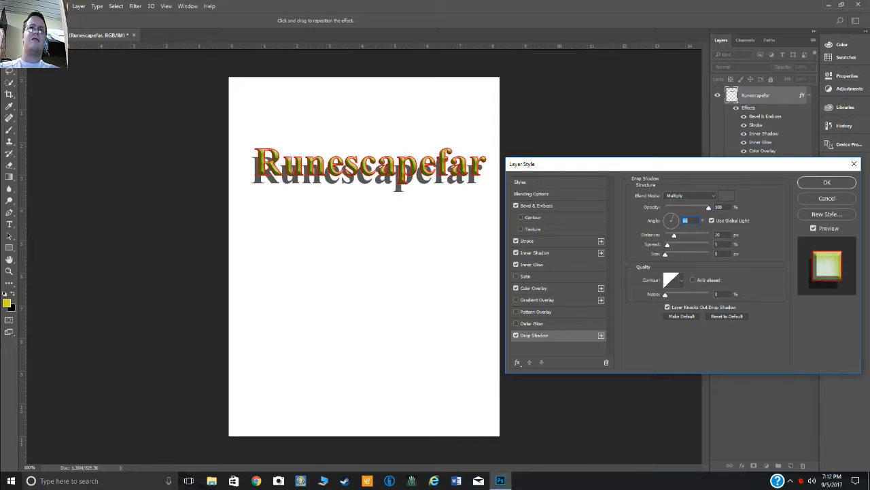
pyautogui.press('Up')
pyautogui.press('Up')
pyautogui.press('Up')
pyautogui.press('Up')
pyautogui.press('Up')
pyautogui.press('Up')
pyautogui.press('Up')
pyautogui.press('Up')
pyautogui.press('Up')
pyautogui.press('Up')
pyautogui.press('Up')
pyautogui.press('Up')
pyautogui.press('Up')
pyautogui.press('Up')
pyautogui.press('Up')
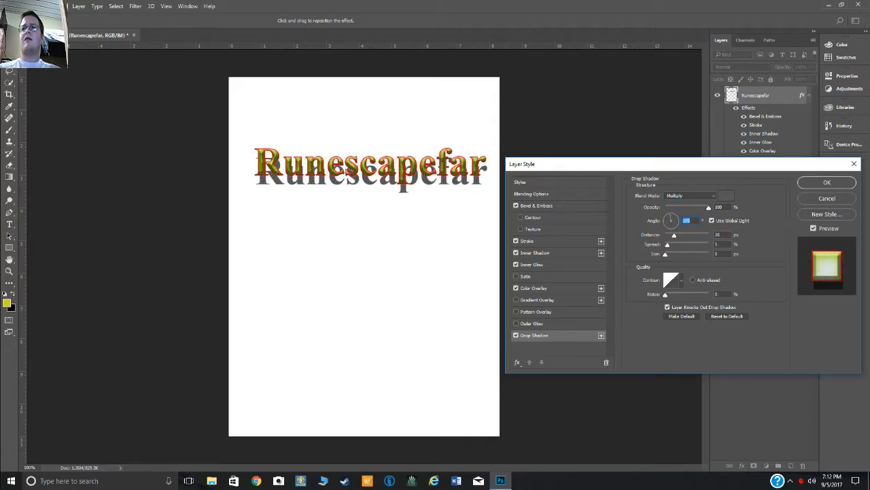
# - Set the drop shadow's distance to 31 px
pyautogui.press('Tab')
pyautogui.press('Up')
pyautogui.press('Up')
pyautogui.press('Up')
pyautogui.press('Up')
pyautogui.press('Up')
pyautogui.press('Up')
pyautogui.press('Up')
pyautogui.press('Up')
pyautogui.press('Up')
pyautogui.press('Up')
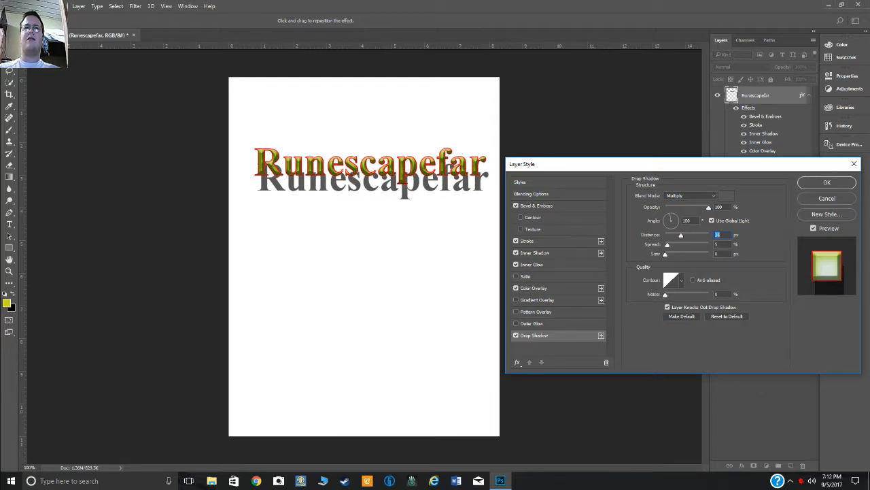
pyautogui.press('Down')
pyautogui.press('Down')
pyautogui.press('Down')
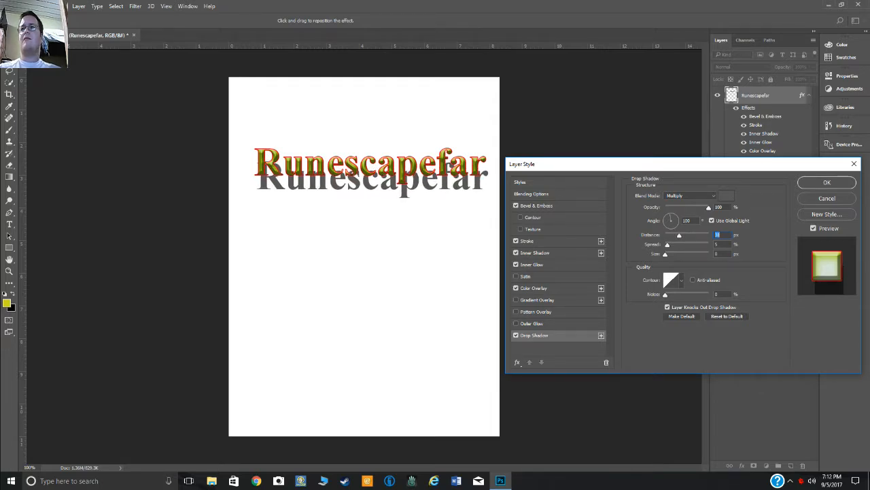
# - Soften the drop shadow with a spread of about 28% and a size of about 11 px
pyautogui.press('Tab')
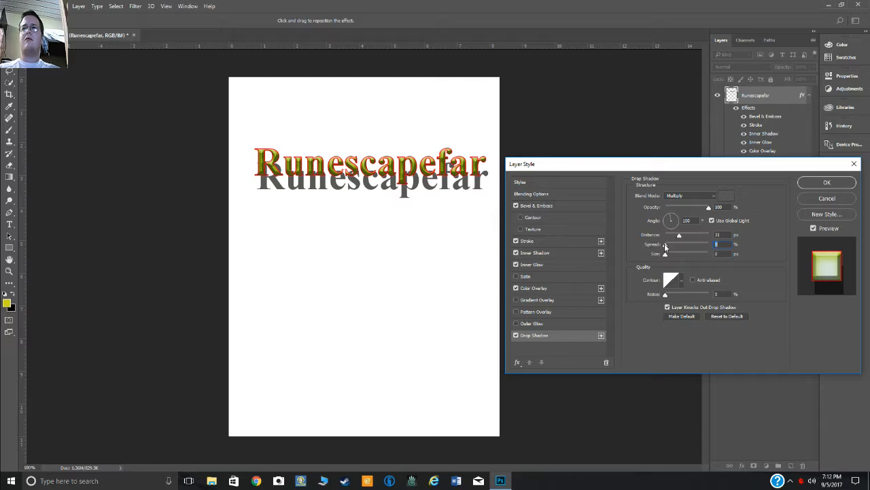
pyautogui.moveTo(665, 245)
pyautogui.mouseDown()
pyautogui.moveTo(677, 245)
pyautogui.moveTo(671, 256)
pyautogui.moveTo(697, 256)
pyautogui.moveTo(669, 257)
pyautogui.mouseUp()
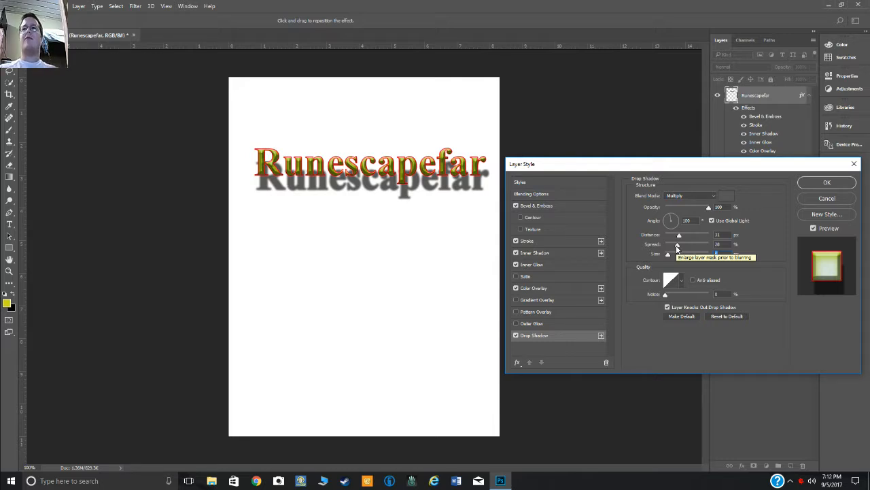
pyautogui.click(698, 256)
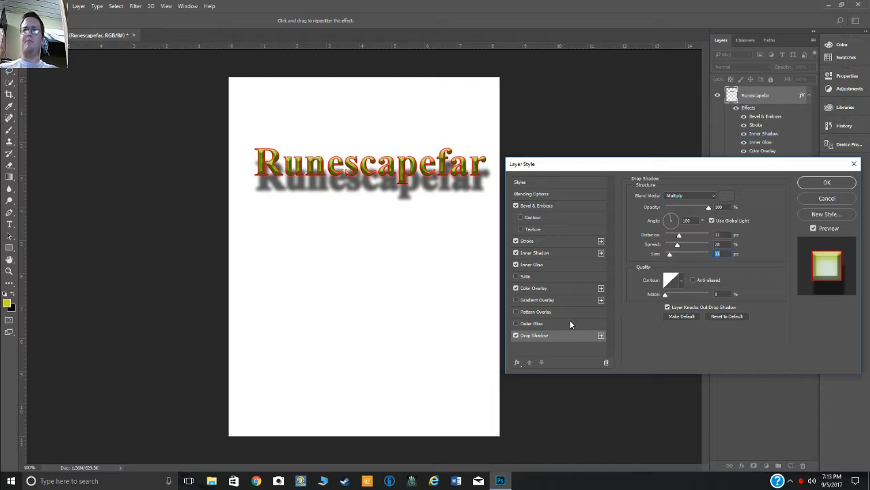
# - Add an outer glow to the lettering and keep its noise at 0%
pyautogui.click(515, 322)
pyautogui.click(531, 324)
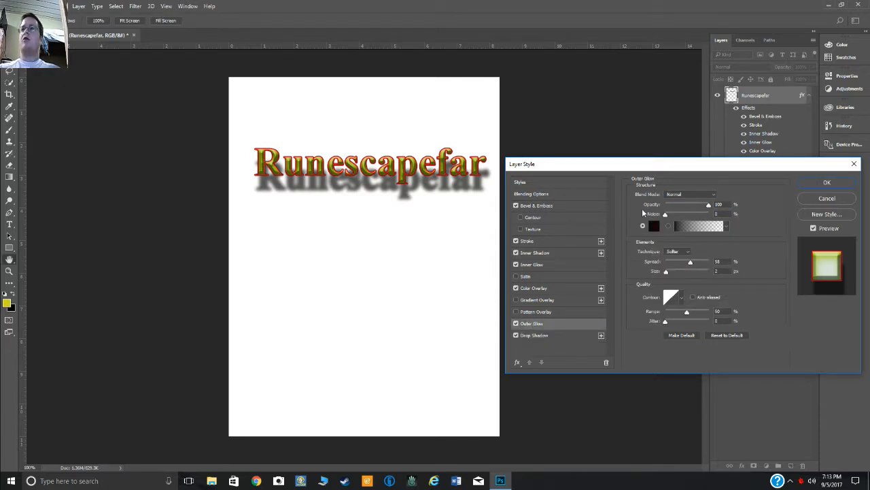
pyautogui.moveTo(665, 216); pyautogui.dragTo(606, 218)
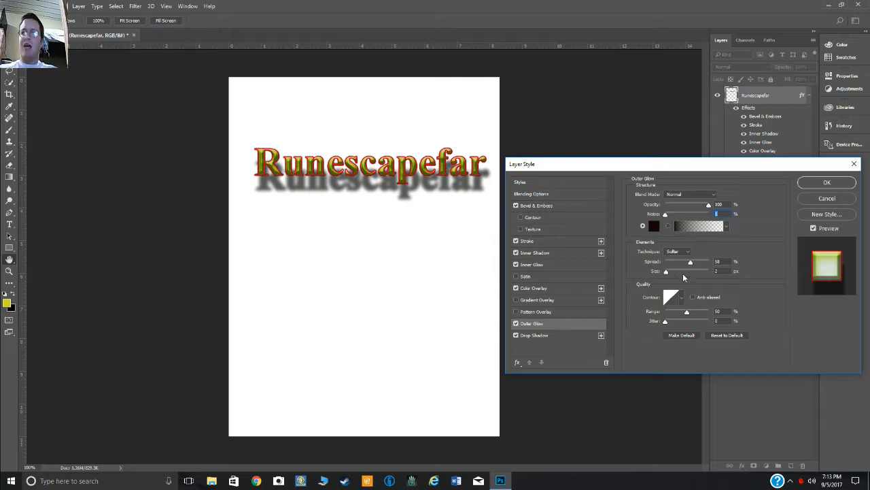
# - Try larger and smaller sizes for the outer glow and set its size to 7 px
pyautogui.moveTo(669, 272)
pyautogui.mouseDown()
pyautogui.moveTo(681, 272)
pyautogui.moveTo(671, 272)
pyautogui.mouseUp()
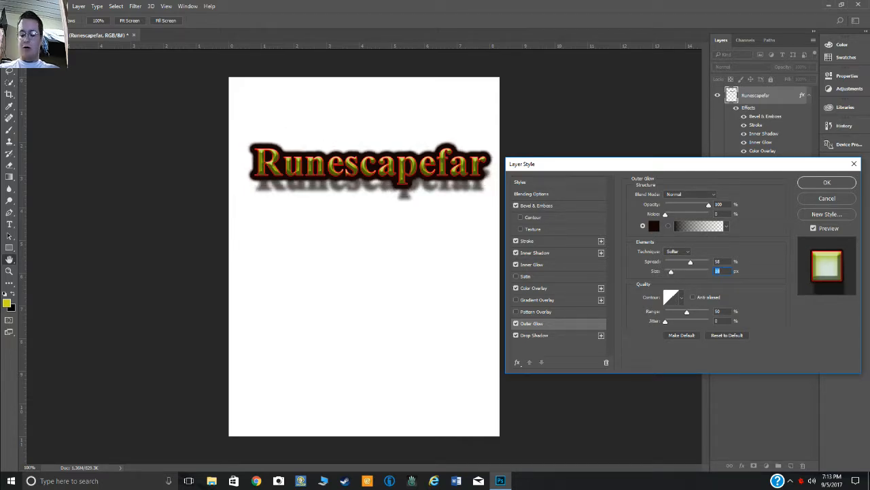
pyautogui.press('Down')
pyautogui.press('Down')
pyautogui.press('Down')
pyautogui.press('Down')
pyautogui.press('Down')
pyautogui.press('Down')
pyautogui.press('Down')
pyautogui.press('Down')
pyautogui.press('Down')
pyautogui.press('Down')
pyautogui.press('Down')
pyautogui.press('Down')
pyautogui.press('Down')
pyautogui.press('Down')
pyautogui.press('Down')
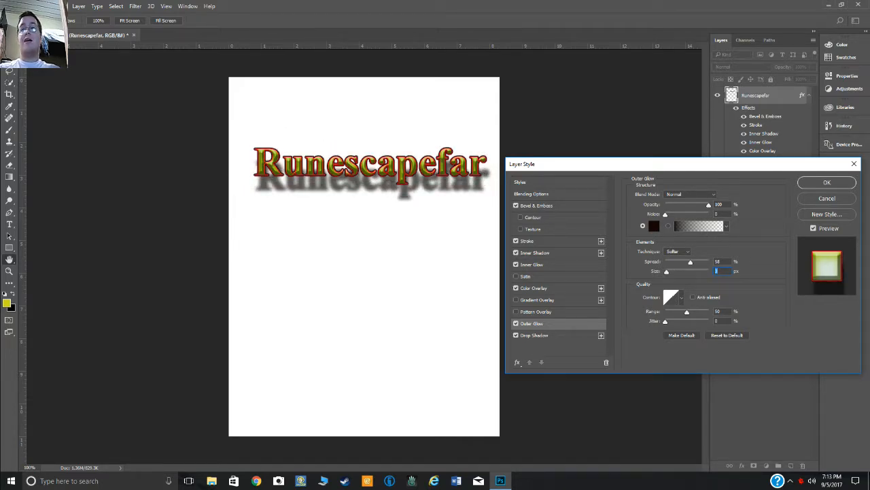
pyautogui.press('Up')
pyautogui.press('Up')
pyautogui.press('Up')
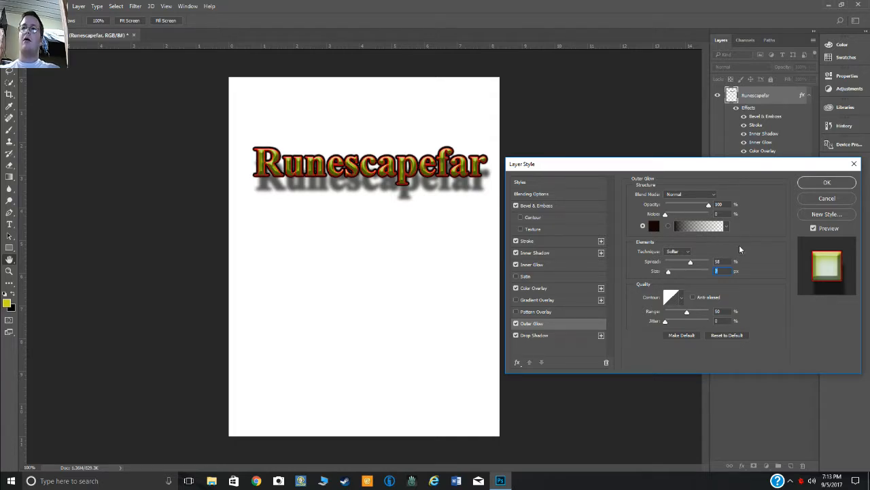
# - Try red, pink, blue and cyan for the outer glow, set its color to pale #e3f0f1, and apply the layer style
pyautogui.click(653, 226)
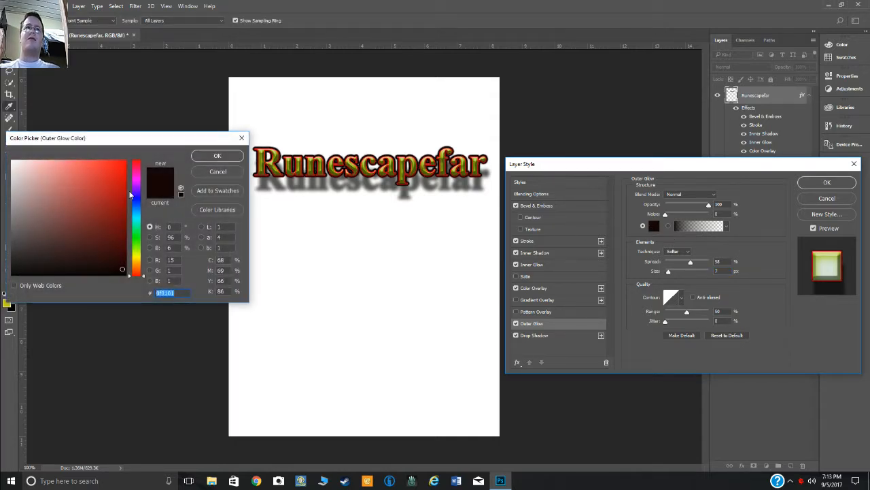
pyautogui.click(100, 161)
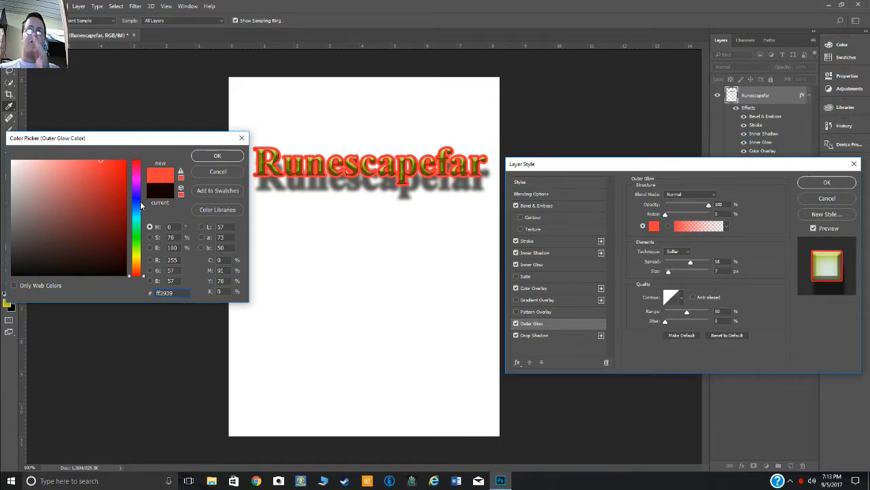
pyautogui.click(136, 176)
pyautogui.click(119, 178)
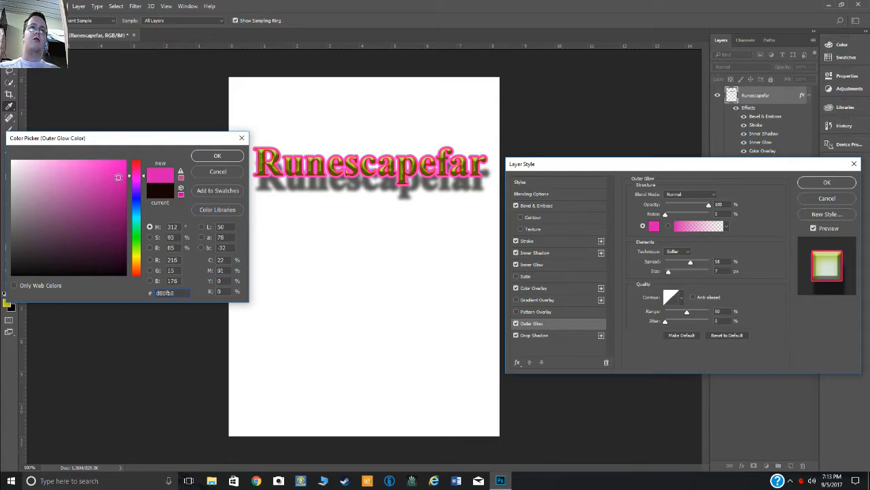
pyautogui.click(135, 198)
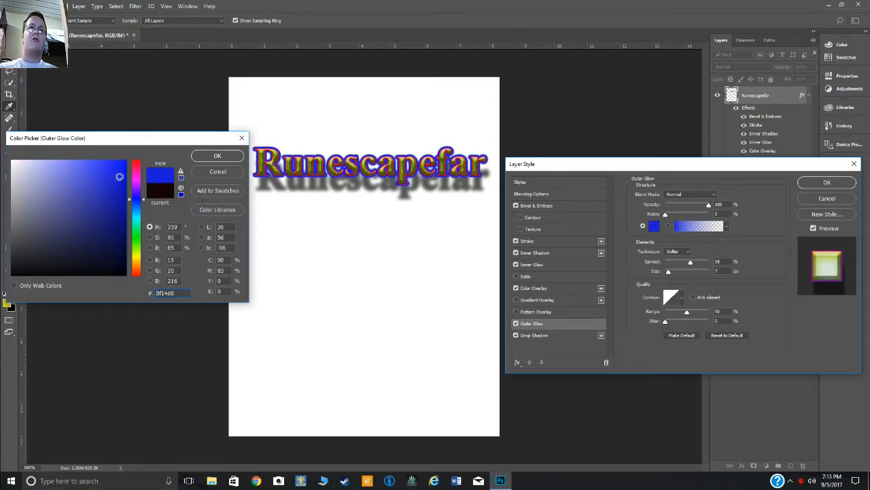
pyautogui.click(119, 176)
pyautogui.click(135, 216)
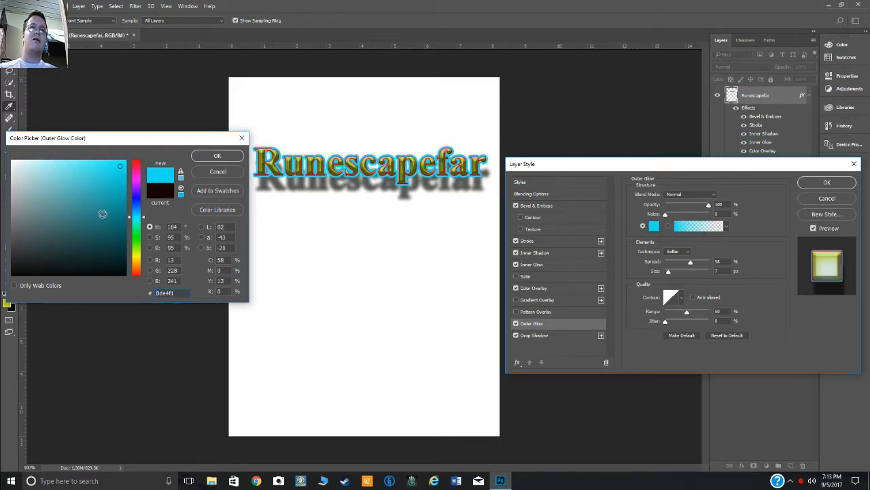
pyautogui.click(101, 197)
pyautogui.moveTo(102, 197)
pyautogui.mouseDown()
pyautogui.moveTo(33, 164)
pyautogui.moveTo(16, 163)
pyautogui.moveTo(21, 174)
pyautogui.moveTo(18, 165)
pyautogui.mouseUp()
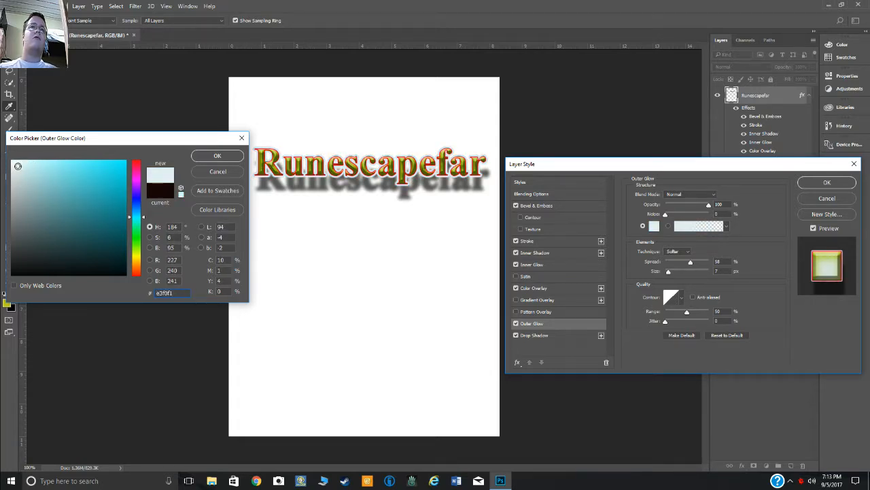
pyautogui.click(218, 156)
pyautogui.click(827, 183)
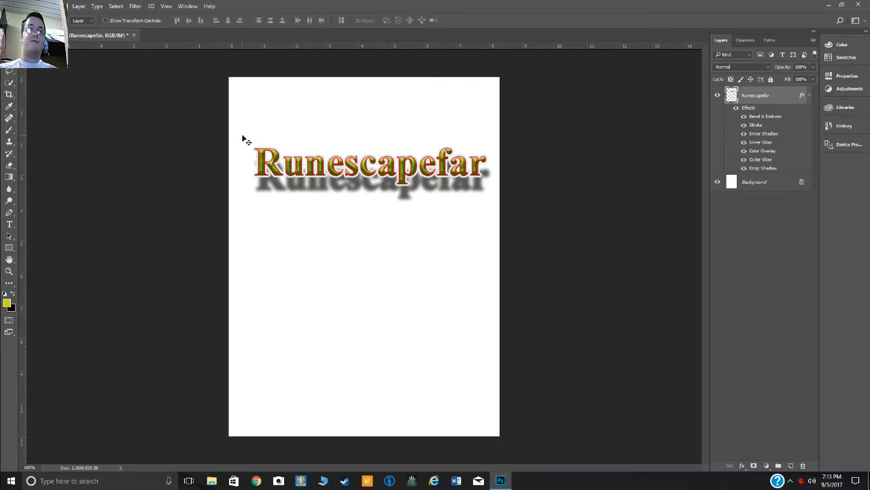
# - Examine the styled lettering and its effects up close
pyautogui.click(8, 272)
pyautogui.moveTo(253, 140); pyautogui.dragTo(430, 219)
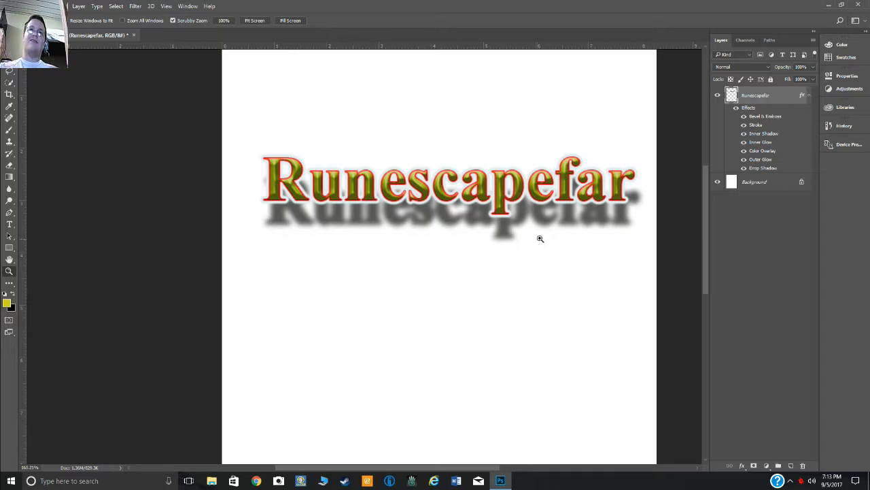
pyautogui.click(9, 47)
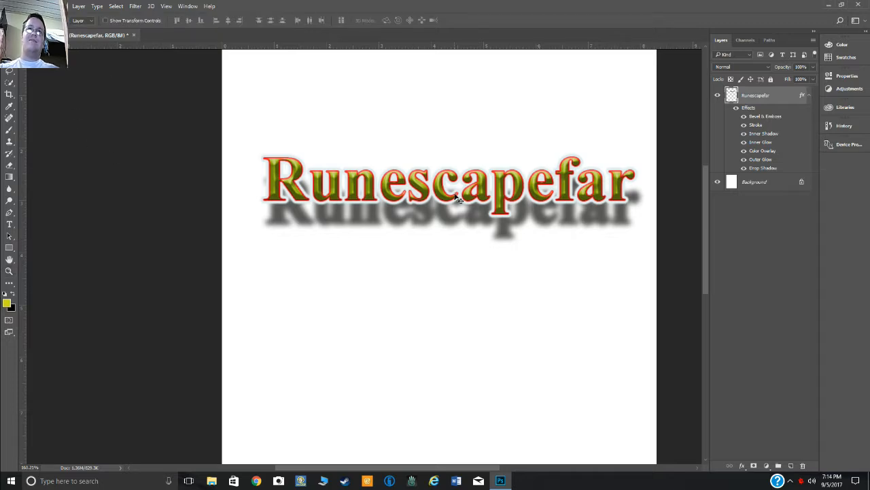
pyautogui.moveTo(457, 197); pyautogui.dragTo(445, 197)
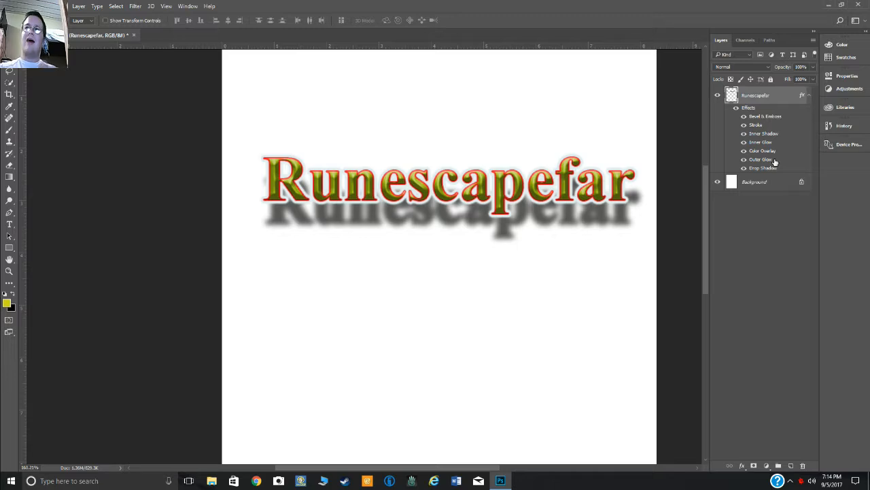
pyautogui.hotkey('shift', 'Up')
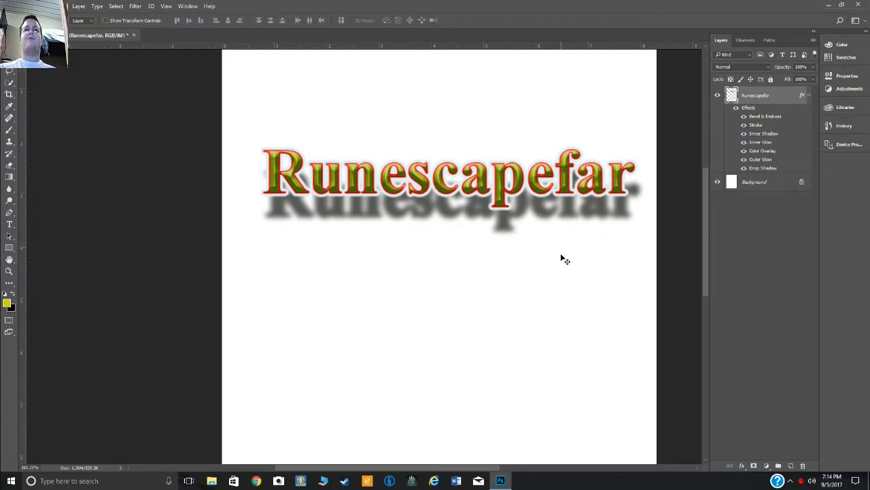
pyautogui.scroll(2, 562, 256)
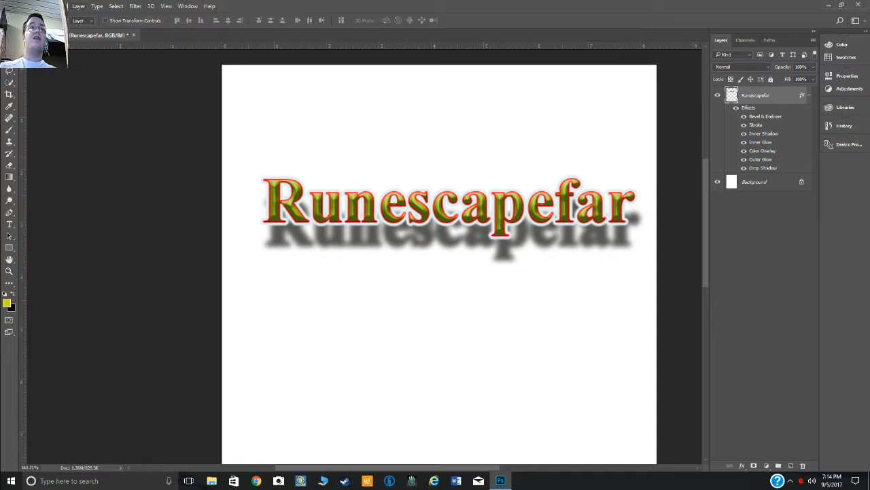
# - Add a Black & White adjustment layer above the lettering with the default name and options
pyautogui.click(59, 6)
pyautogui.moveTo(81, 30)
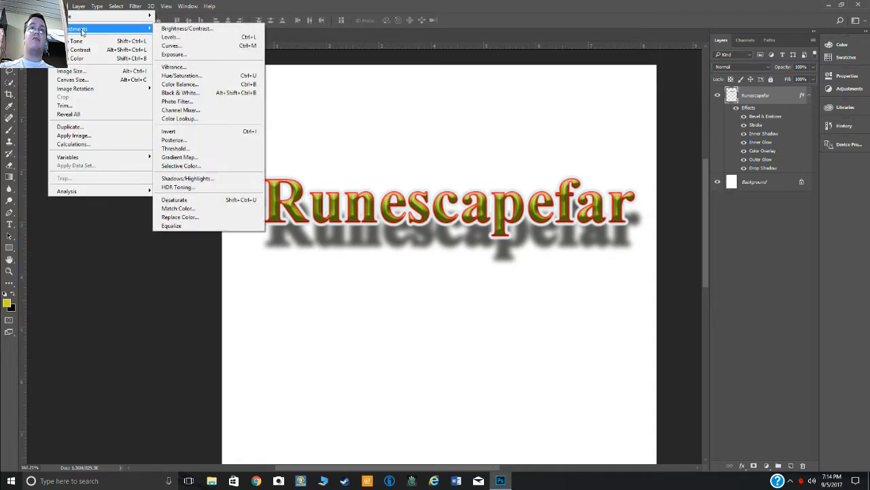
pyautogui.moveTo(94, 7)
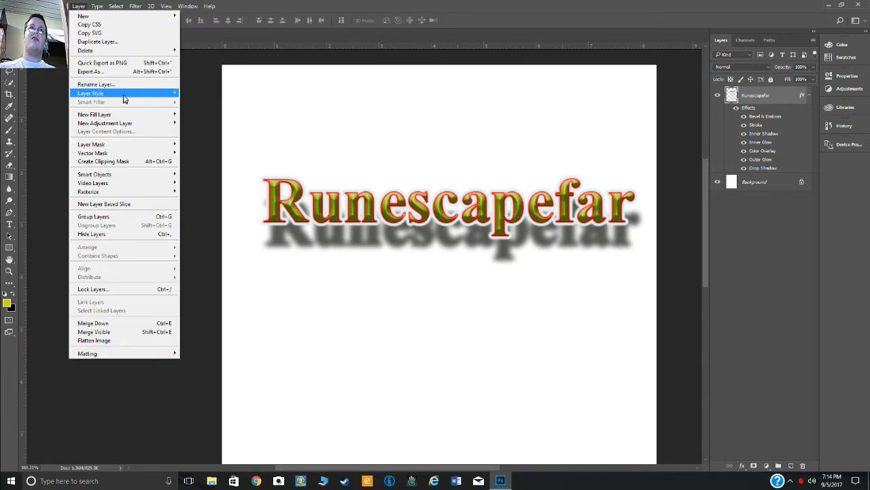
pyautogui.moveTo(123, 100)
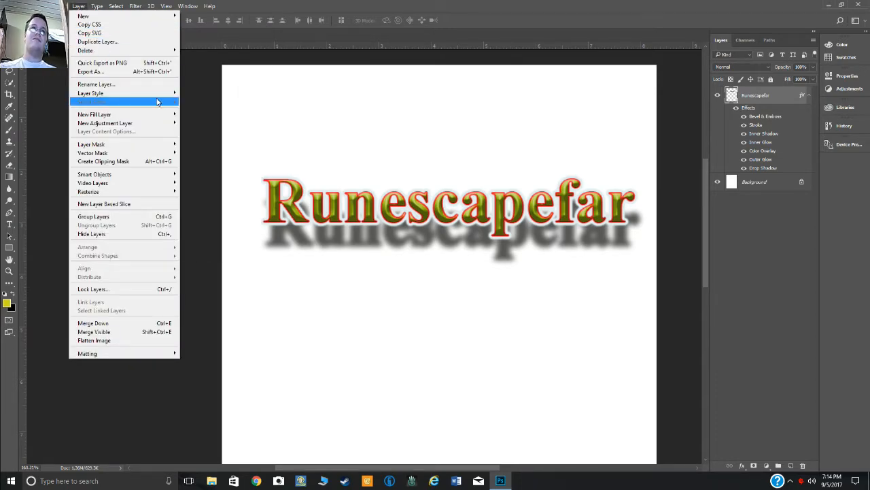
pyautogui.moveTo(147, 123)
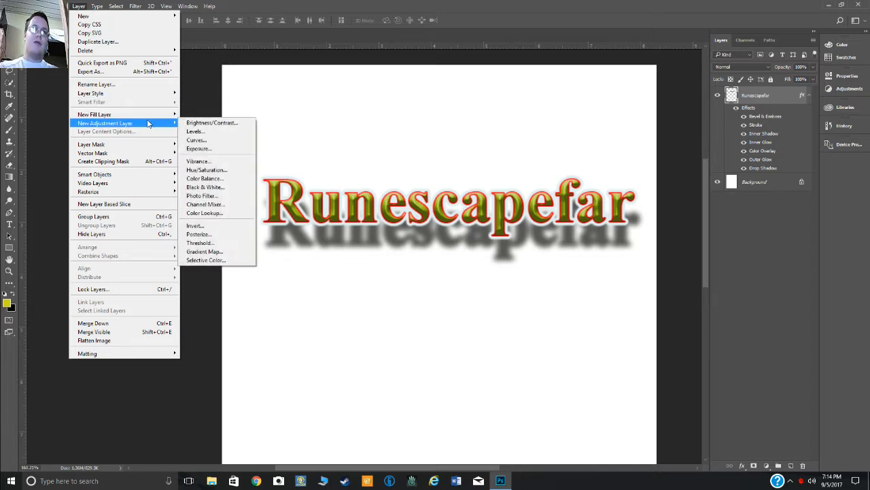
pyautogui.click(222, 187)
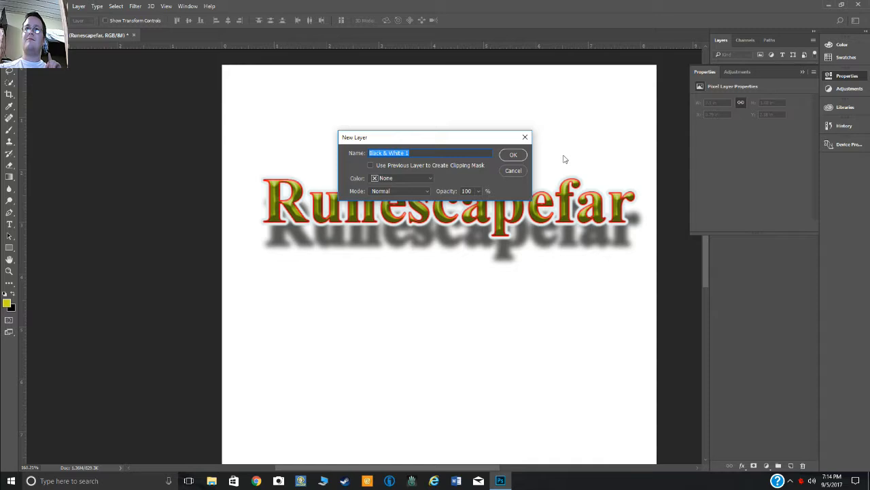
pyautogui.click(518, 158)
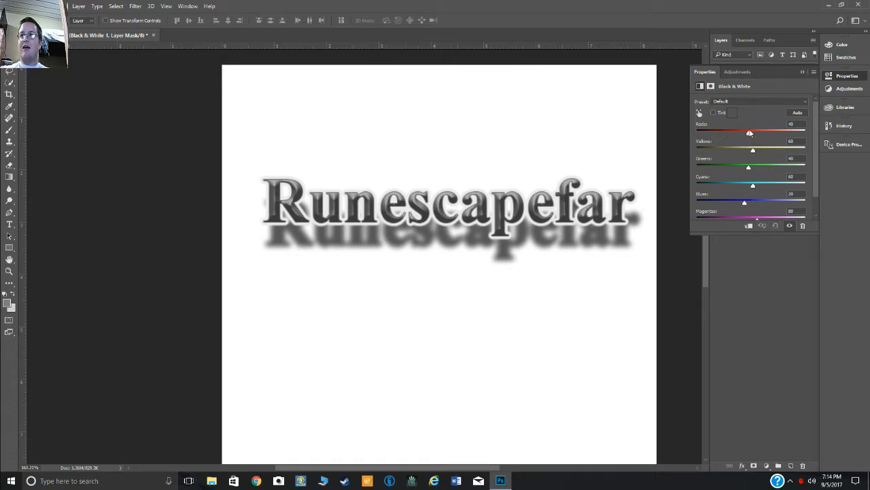
# - Set the Black & White mix to reds 292, yellows 106, greens -200, cyans -200, blues 142 and magentas 27
pyautogui.moveTo(750, 133); pyautogui.dragTo(803, 140)
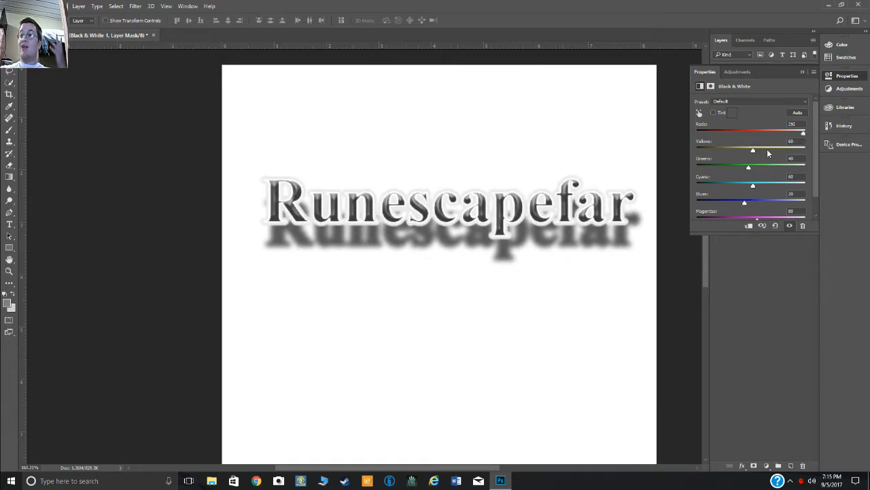
pyautogui.moveTo(752, 151)
pyautogui.mouseDown()
pyautogui.moveTo(719, 152)
pyautogui.moveTo(791, 151)
pyautogui.moveTo(763, 152)
pyautogui.moveTo(733, 168)
pyautogui.moveTo(737, 176)
pyautogui.moveTo(792, 168)
pyautogui.moveTo(690, 179)
pyautogui.mouseUp()
pyautogui.moveTo(752, 186)
pyautogui.mouseDown()
pyautogui.moveTo(805, 185)
pyautogui.moveTo(691, 191)
pyautogui.mouseUp()
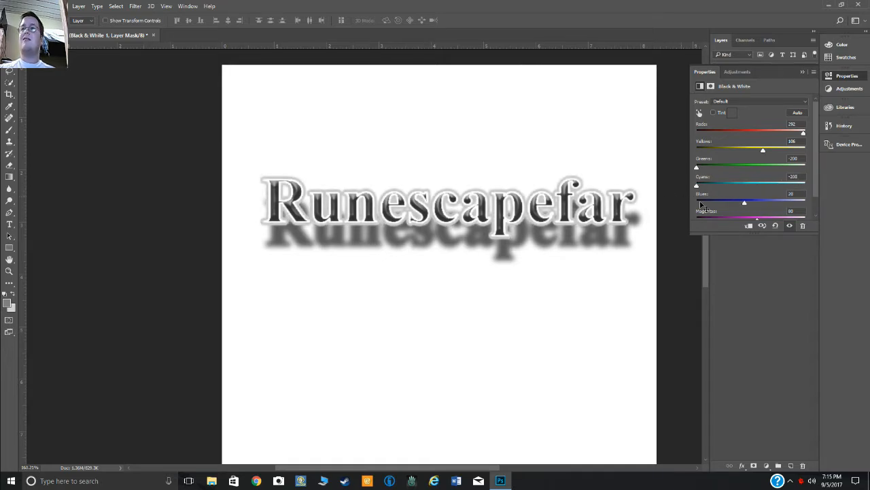
pyautogui.moveTo(745, 202)
pyautogui.mouseDown()
pyautogui.moveTo(712, 202)
pyautogui.moveTo(776, 200)
pyautogui.moveTo(764, 193)
pyautogui.moveTo(719, 222)
pyautogui.moveTo(816, 215)
pyautogui.moveTo(757, 213)
pyautogui.mouseUp()
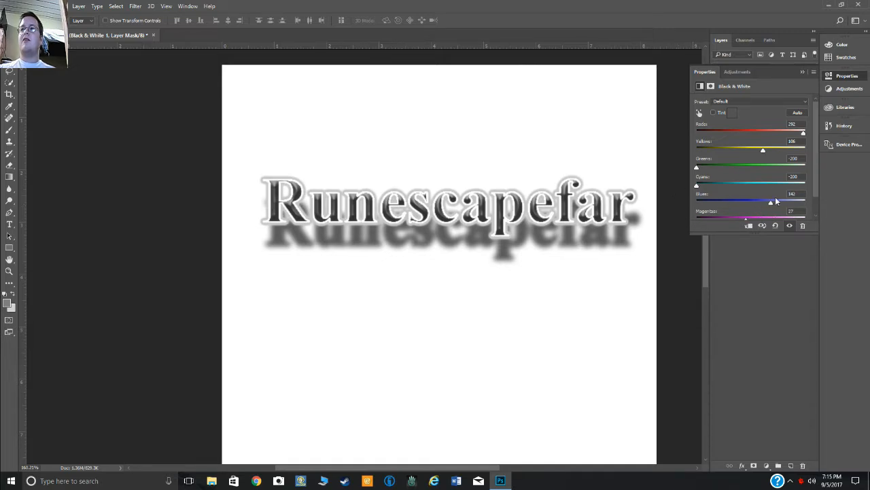
pyautogui.scroll(-2, 777, 201)
pyautogui.scroll(2, 777, 199)
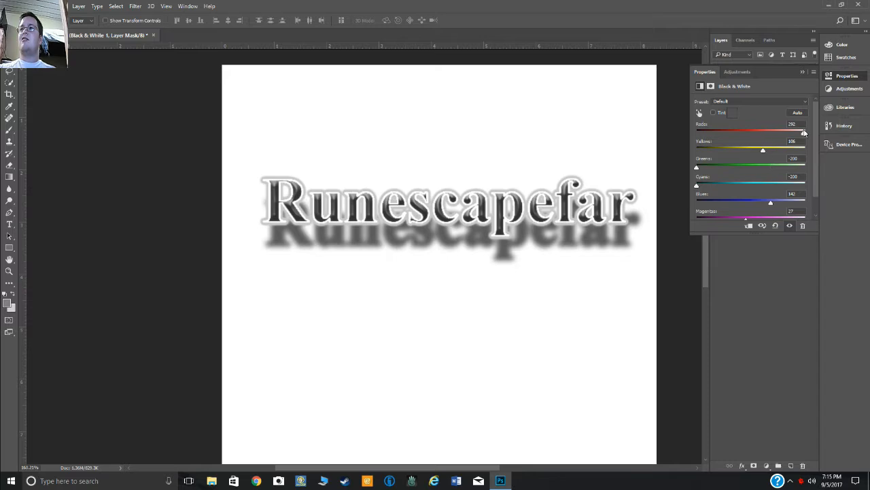
# - Change the Black & White mix to reds 106, yellows 81 and greens -44, and close the adjustment settings
pyautogui.moveTo(804, 134)
pyautogui.mouseDown()
pyautogui.moveTo(750, 136)
pyautogui.moveTo(764, 136)
pyautogui.moveTo(758, 151)
pyautogui.mouseUp()
pyautogui.moveTo(697, 167)
pyautogui.mouseDown()
pyautogui.moveTo(755, 169)
pyautogui.moveTo(731, 167)
pyautogui.mouseUp()
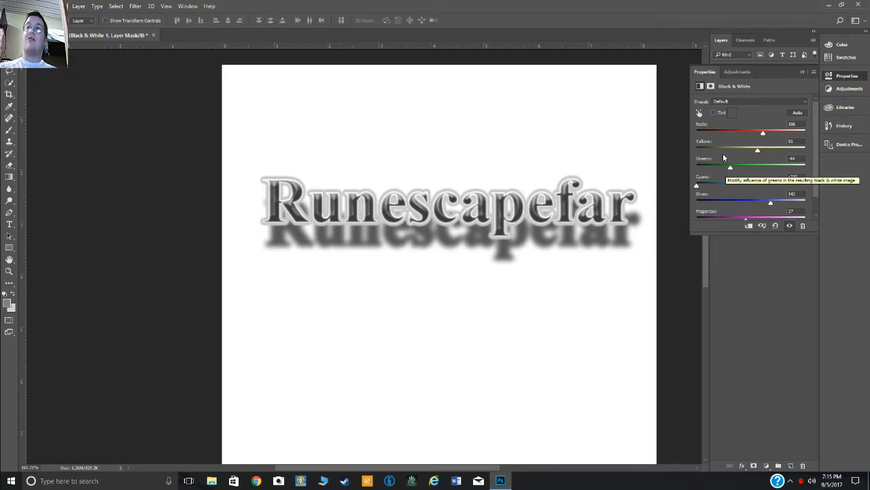
pyautogui.click(803, 73)
# - Compare the lettering with and without the Black & White adjustment, and with and without all its layer effects
pyautogui.click(718, 96)
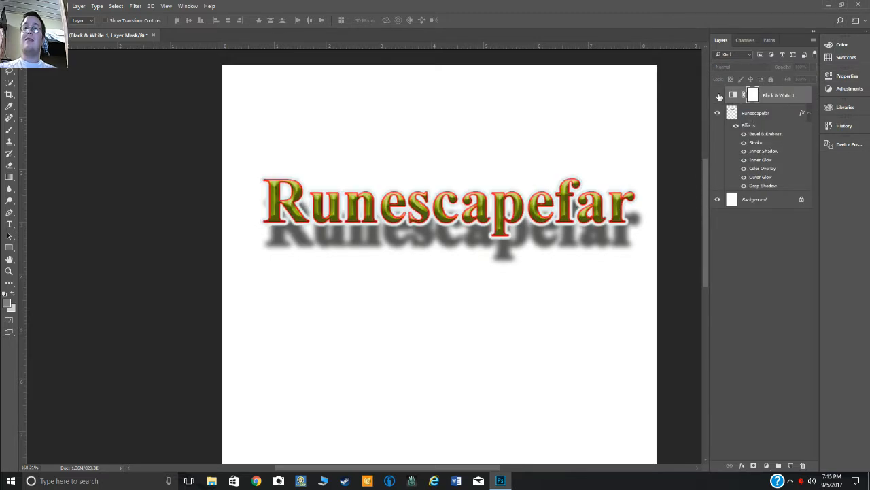
pyautogui.click(719, 96)
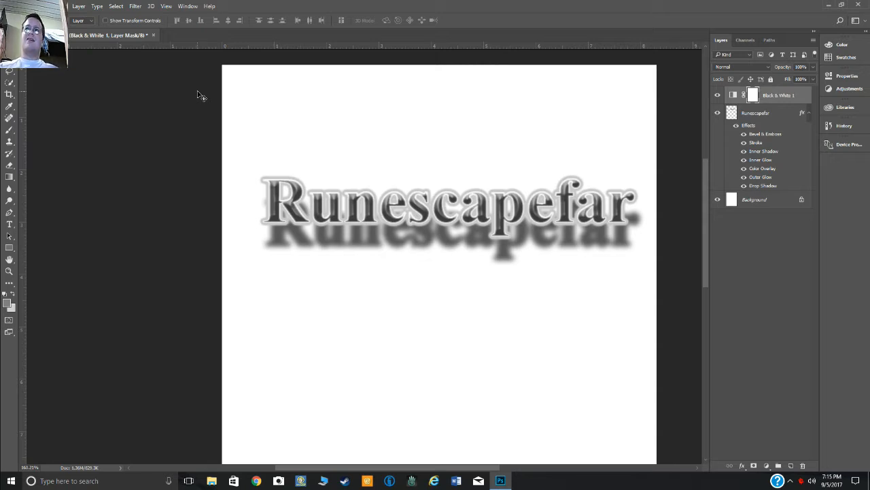
pyautogui.click(735, 126)
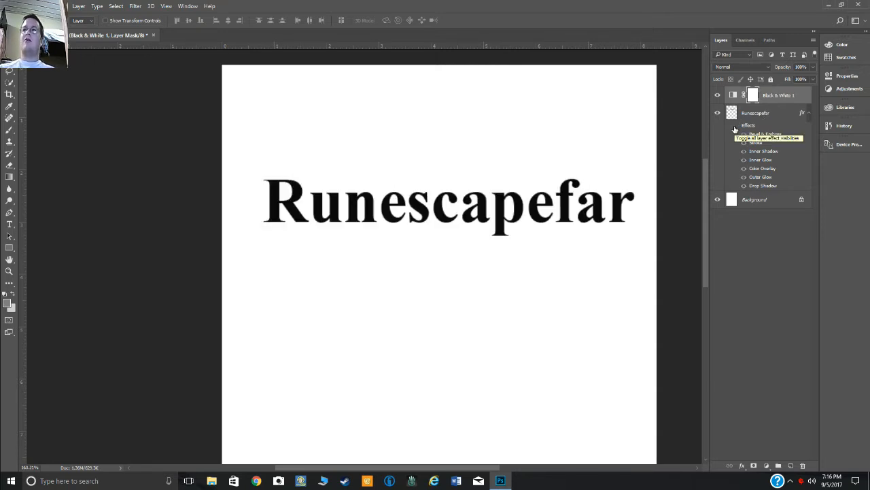
pyautogui.click(735, 127)
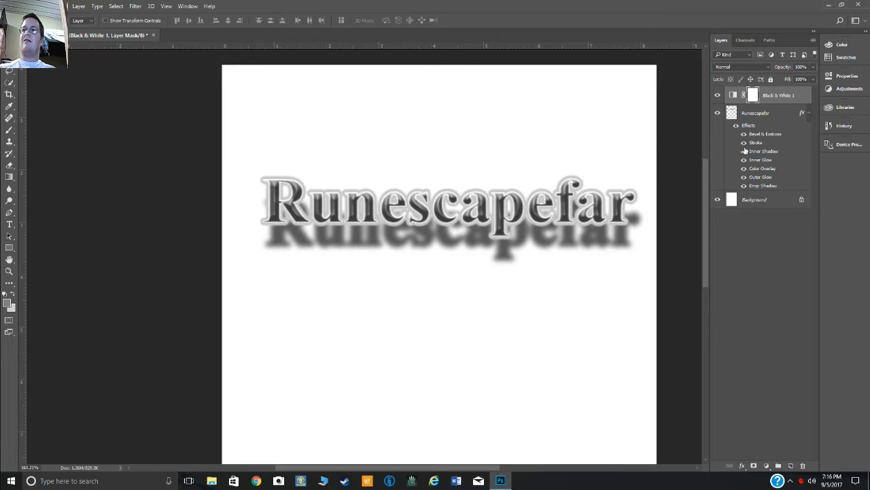
# - Hide the Black & White adjustment layer and compare the lettering with and without its stroke
pyautogui.click(744, 142)
pyautogui.click(717, 96)
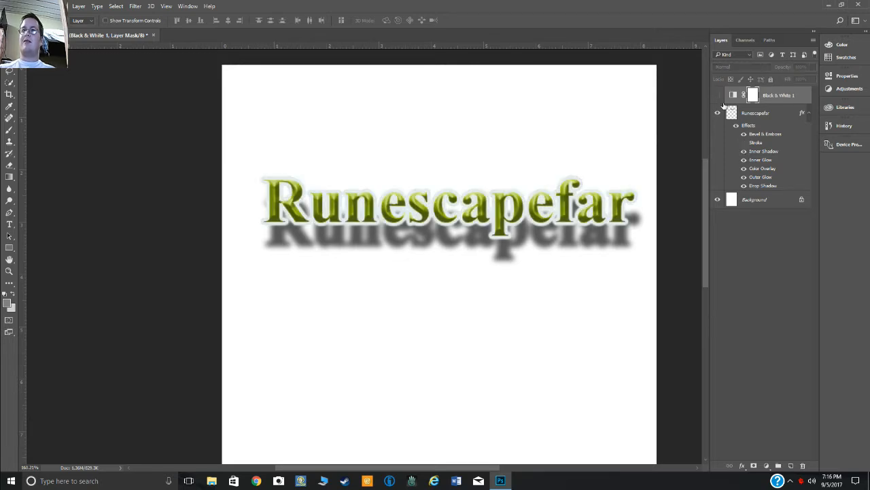
pyautogui.click(744, 142)
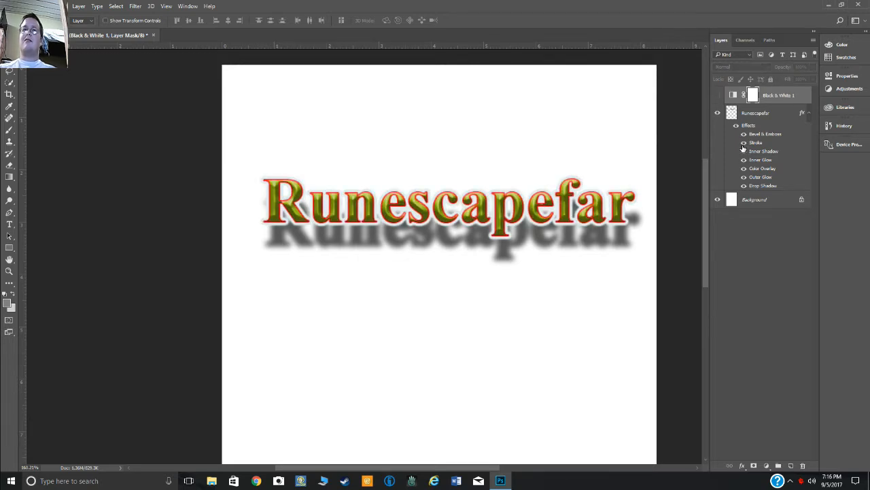
# - Hide every effect on the lettering layer individually, from drop shadow and bevel through to outer glow
pyautogui.click(744, 186)
pyautogui.click(744, 135)
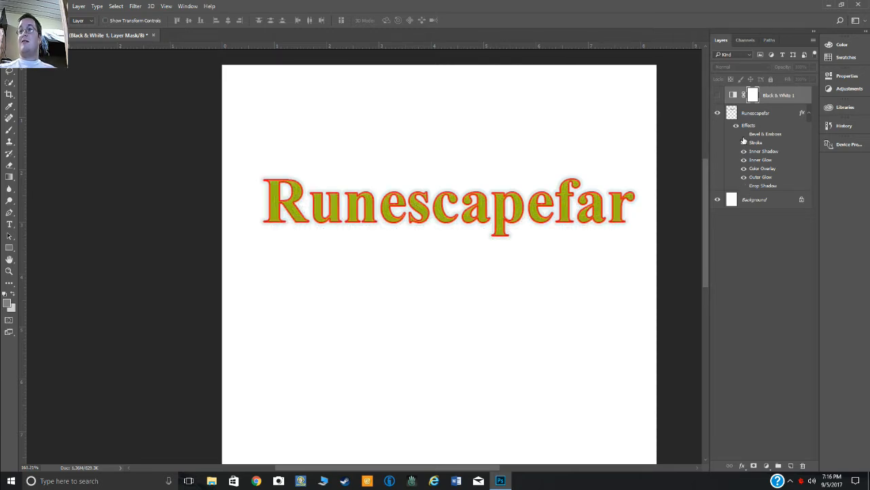
pyautogui.click(743, 142)
pyautogui.click(744, 151)
pyautogui.click(744, 160)
pyautogui.click(744, 169)
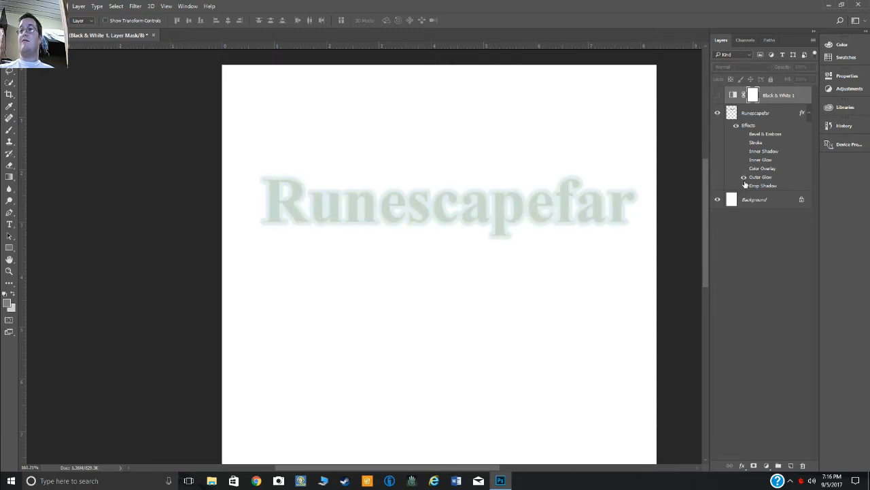
pyautogui.click(743, 177)
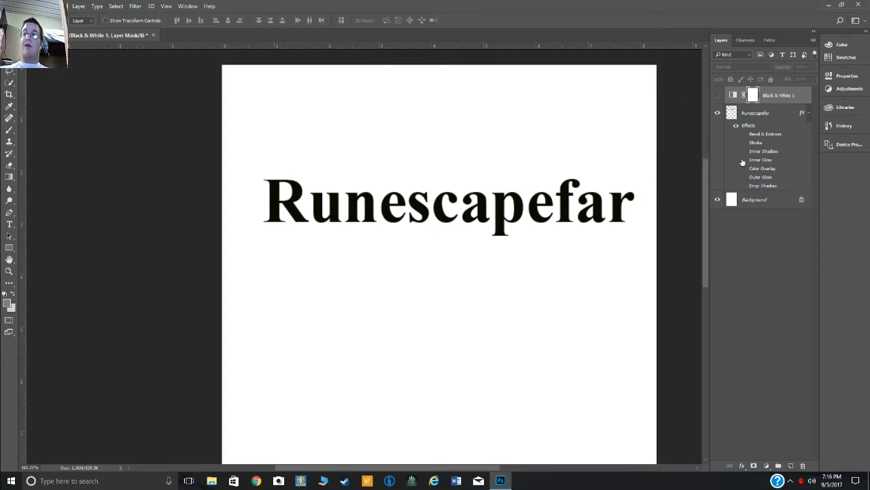
# - Make the lettering's drop shadow, outer glow, color overlay and inner glow visible again, one at a time in that order
pyautogui.click(744, 185)
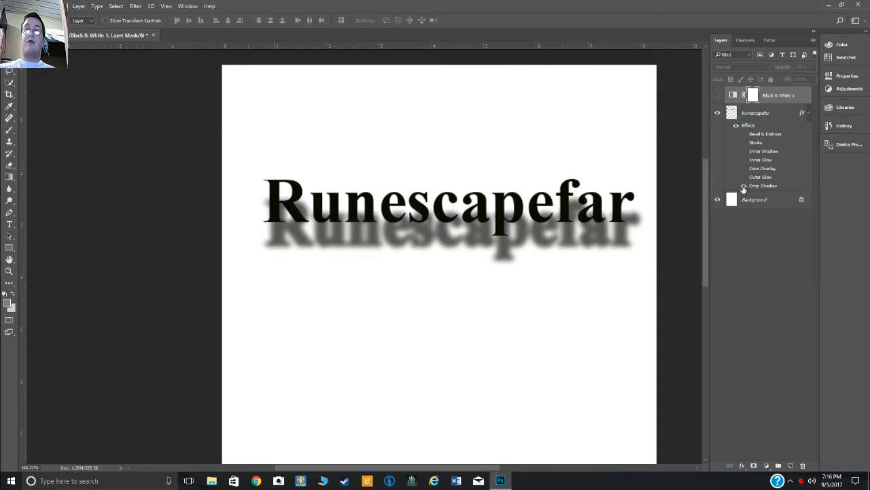
pyautogui.click(740, 178)
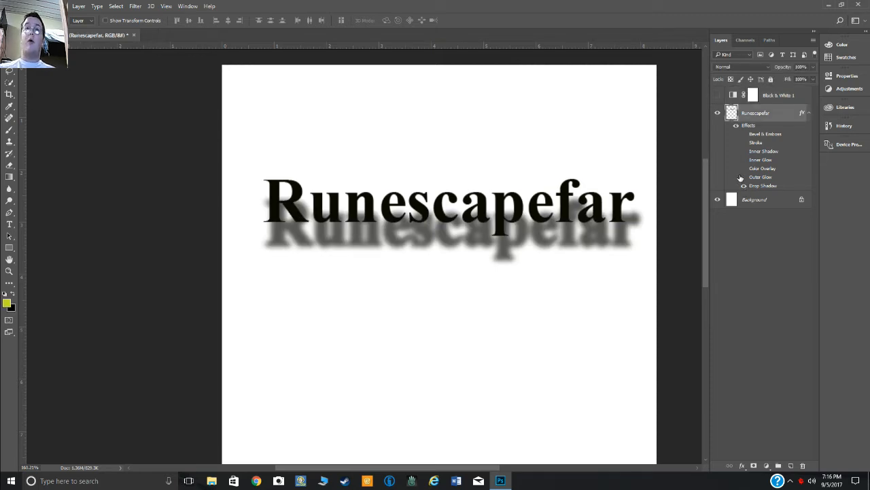
pyautogui.click(743, 178)
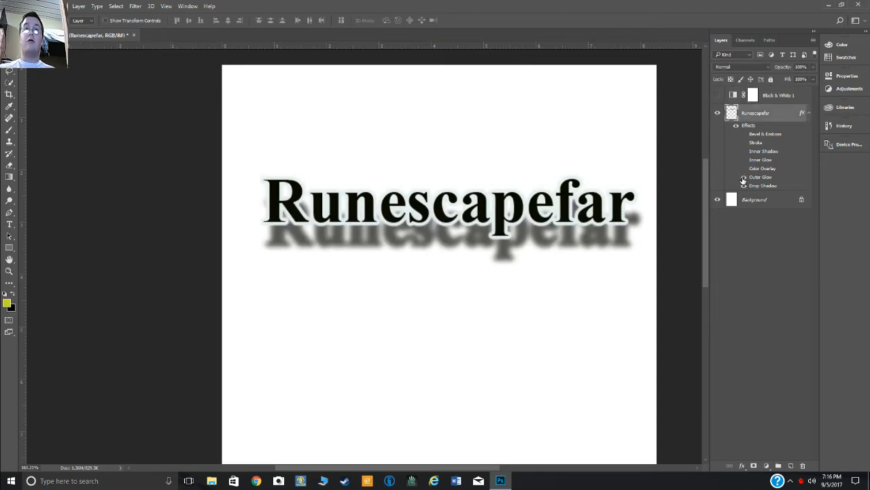
pyautogui.click(743, 178)
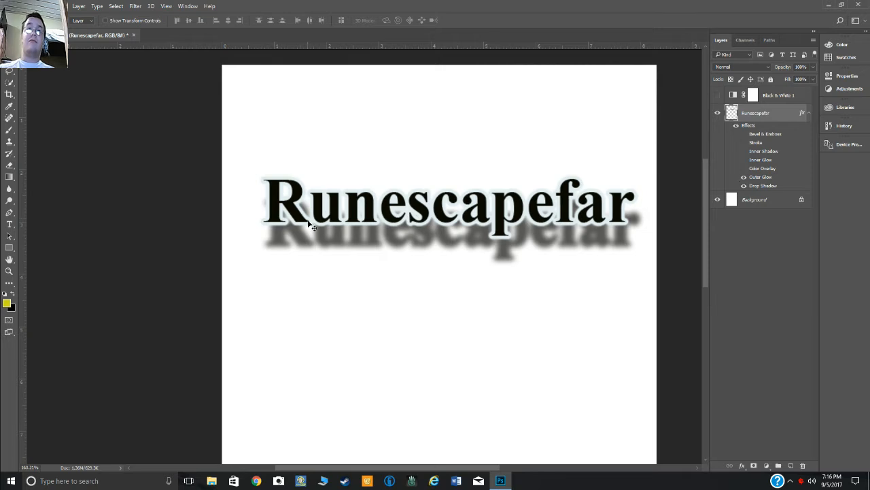
pyautogui.click(743, 168)
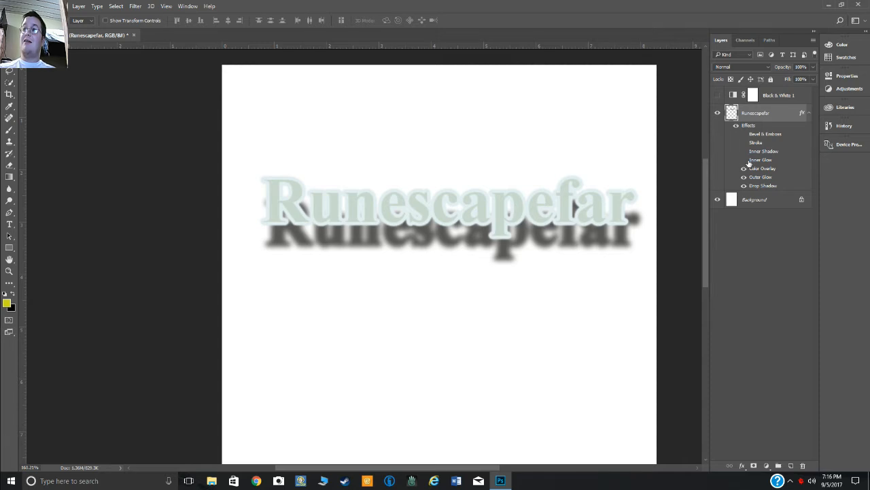
pyautogui.click(744, 161)
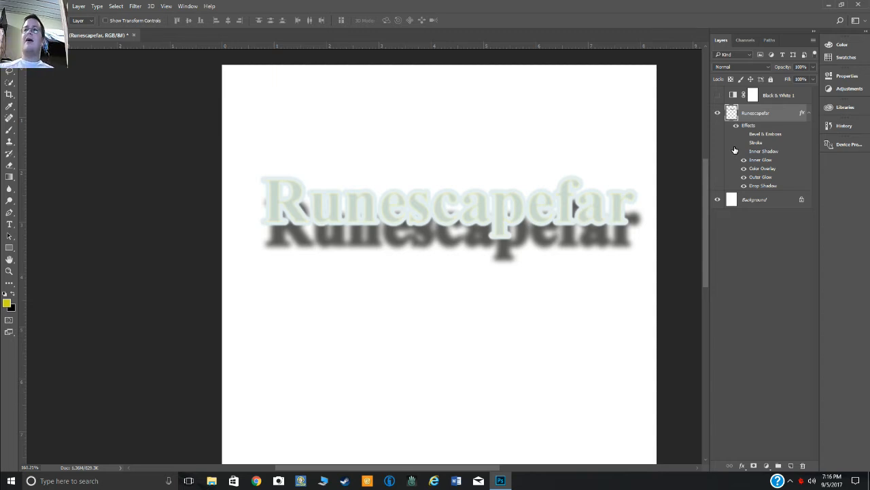
# - Show the lettering's remaining effects again in turn: inner shadow, stroke, and bevel and emboss
pyautogui.click(743, 151)
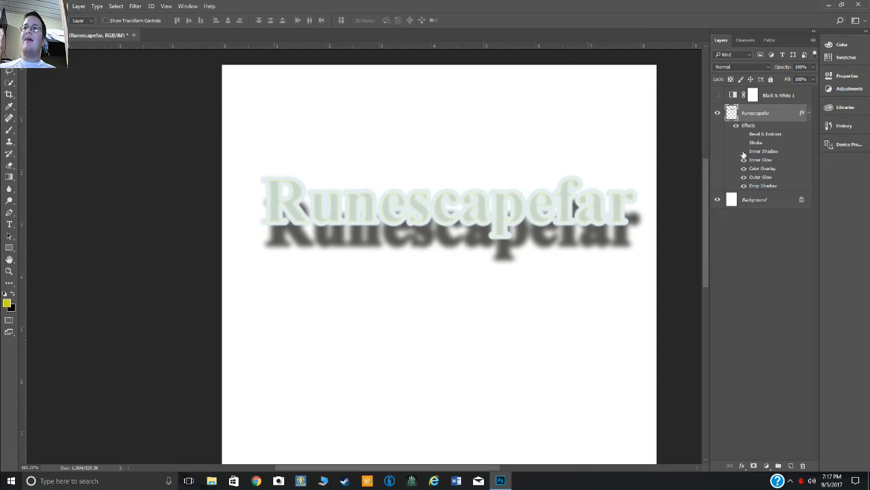
pyautogui.click(743, 151)
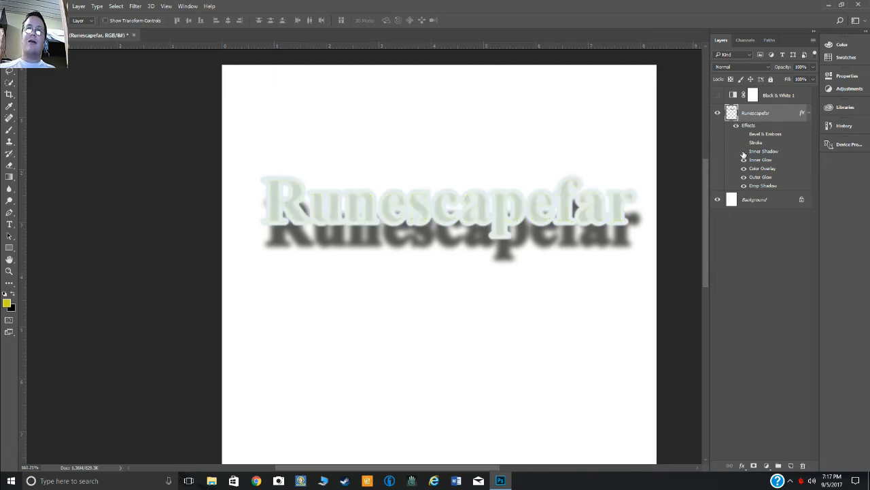
pyautogui.click(743, 151)
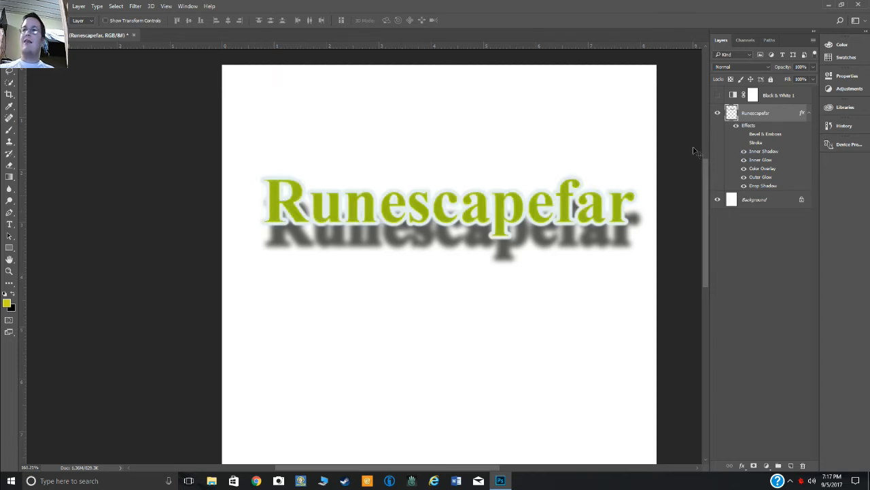
pyautogui.click(744, 142)
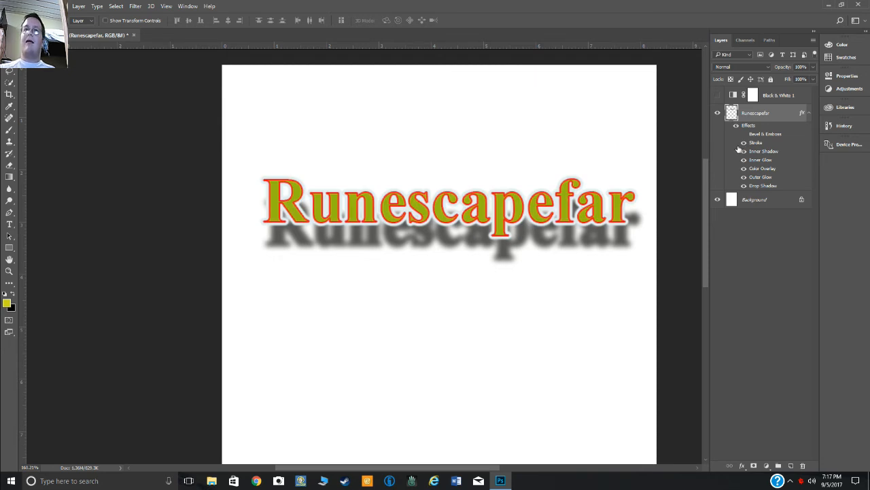
pyautogui.click(743, 134)
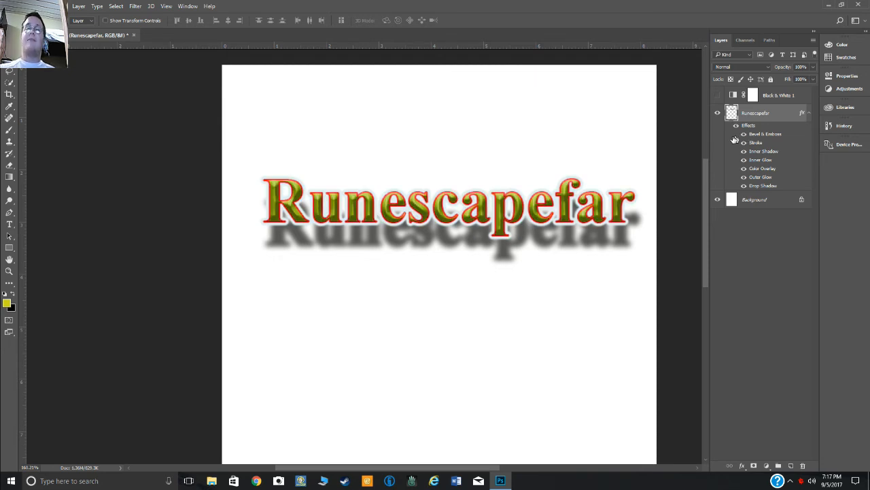